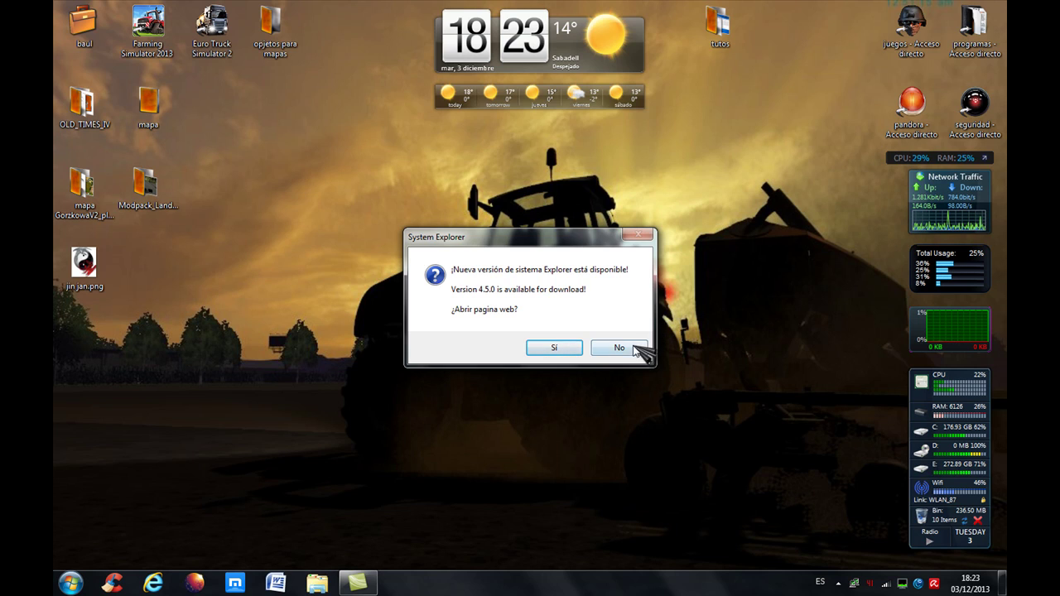
# Decline the System Explorer update and open the sdk folder in the Farming Simulator 2013 installation directory.
pyautogui.click(623, 350)
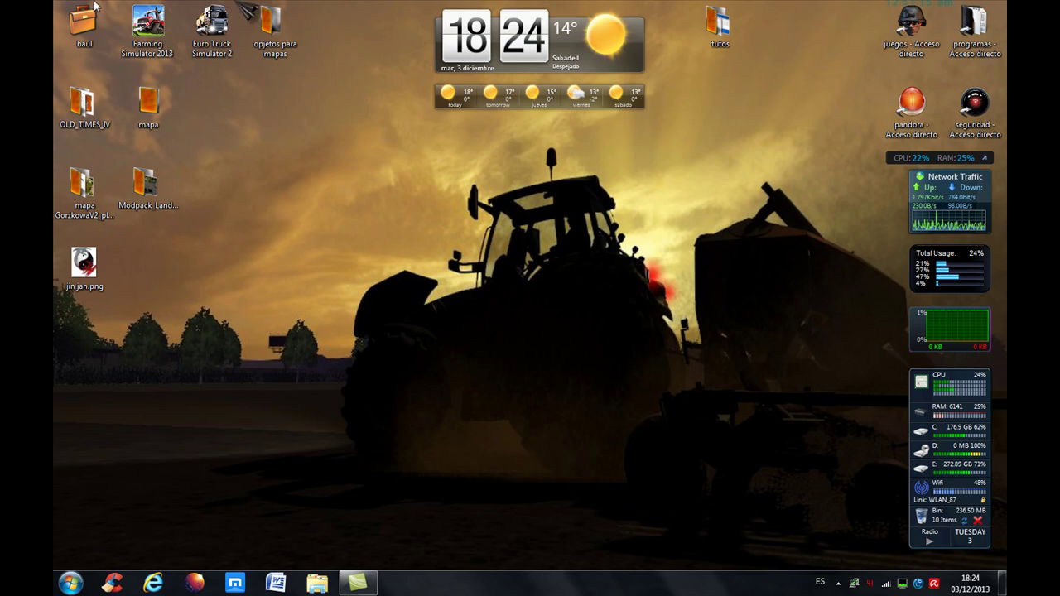
pyautogui.doubleClick(150, 30)
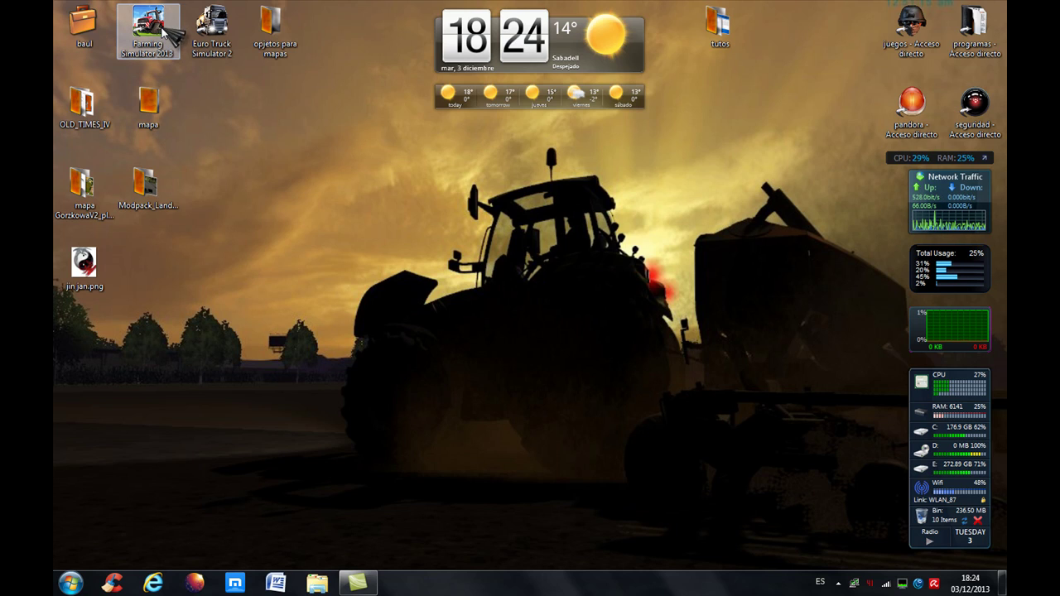
pyautogui.rightClick(163, 32)
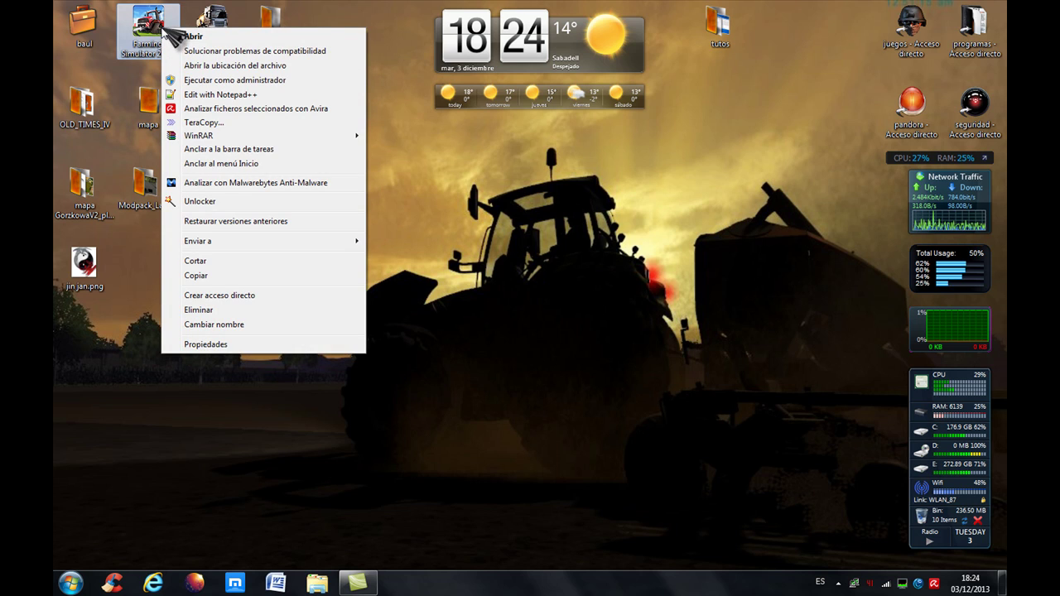
pyautogui.click(196, 68)
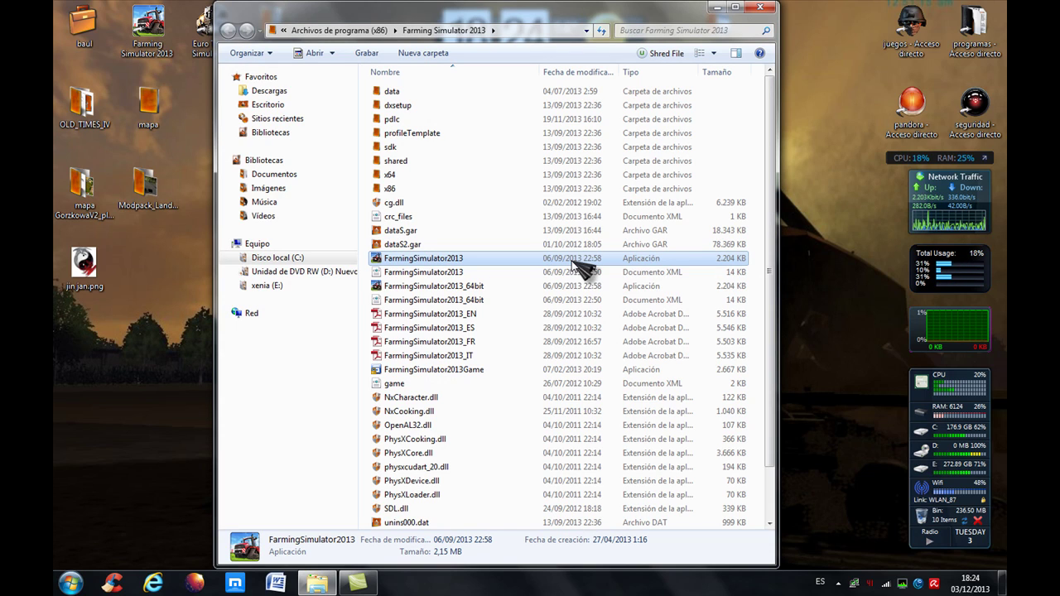
pyautogui.click(406, 149)
pyautogui.doubleClick(403, 149)
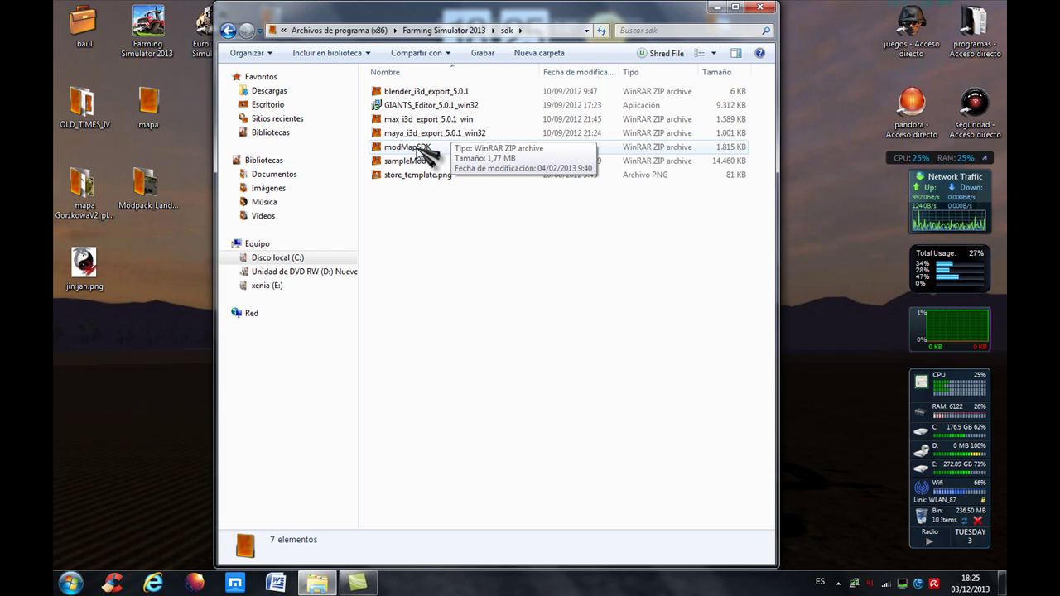
# Move the sdk window aside to uncover the desktop folders and check the contents of the mapa folder.
pyautogui.moveTo(489, 16); pyautogui.dragTo(741, 40)
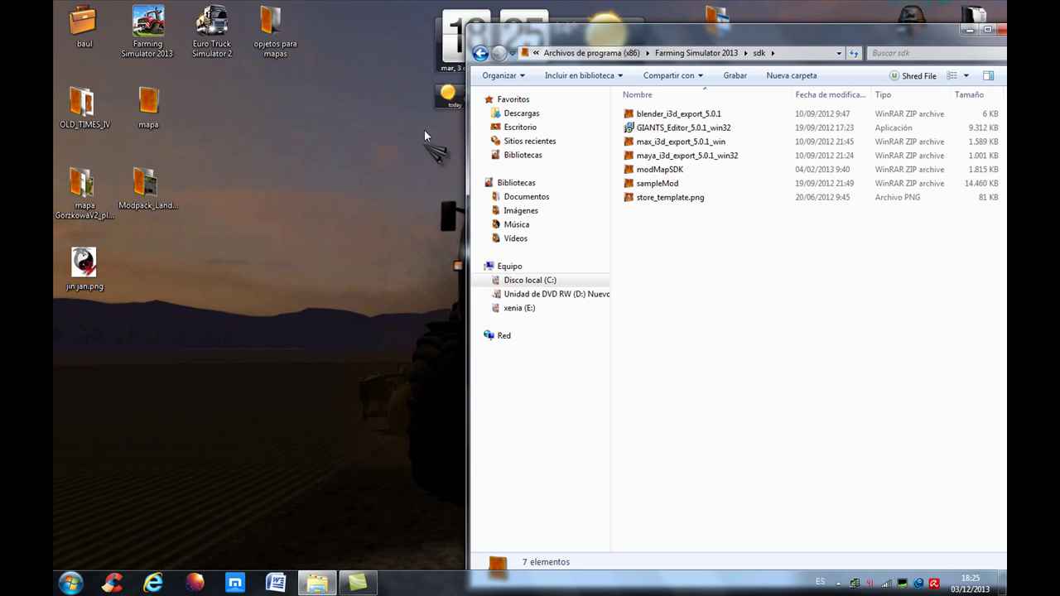
pyautogui.doubleClick(153, 119)
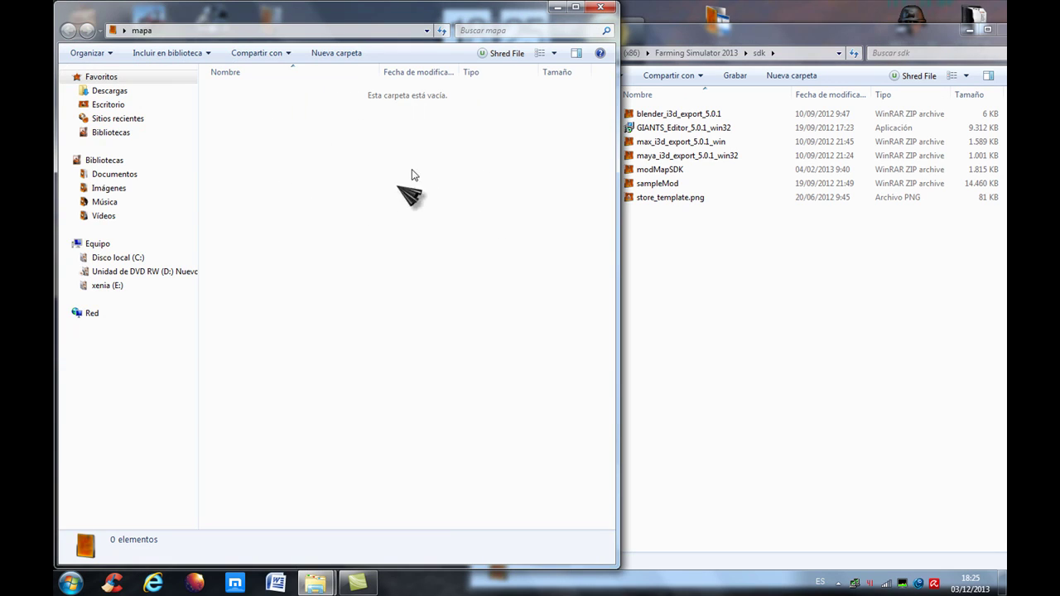
pyautogui.click(599, 7)
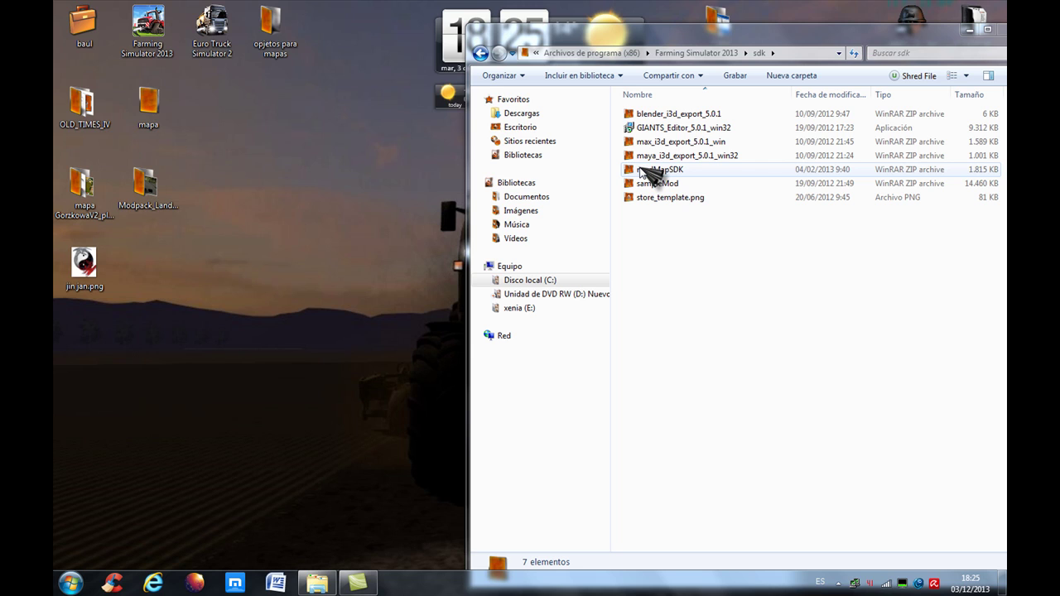
# Extract the full modMapSDK archive into the mapa folder on the desktop and close the archive.
pyautogui.doubleClick(641, 169)
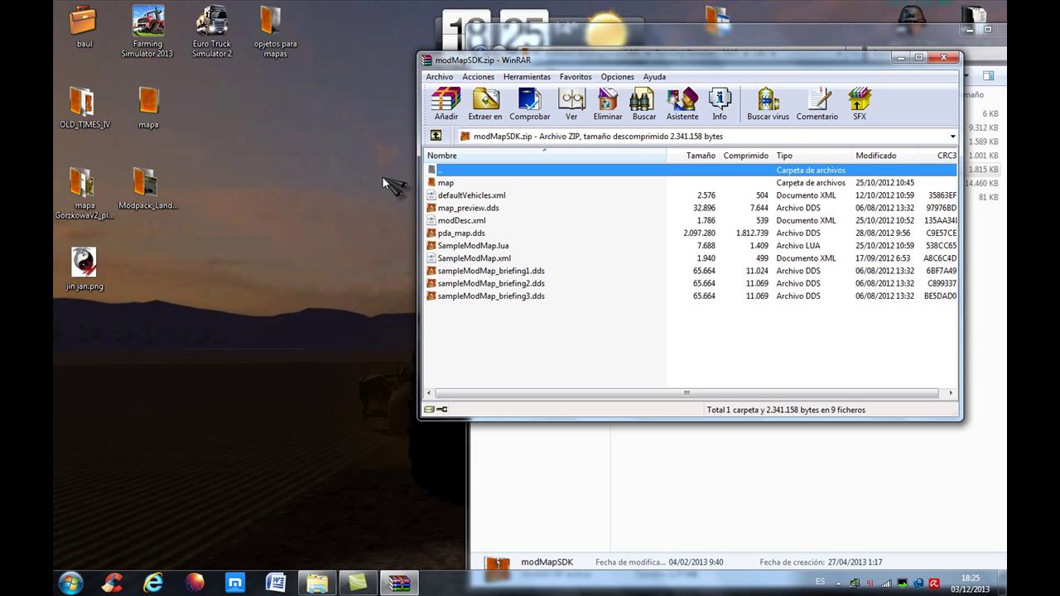
pyautogui.click(487, 103)
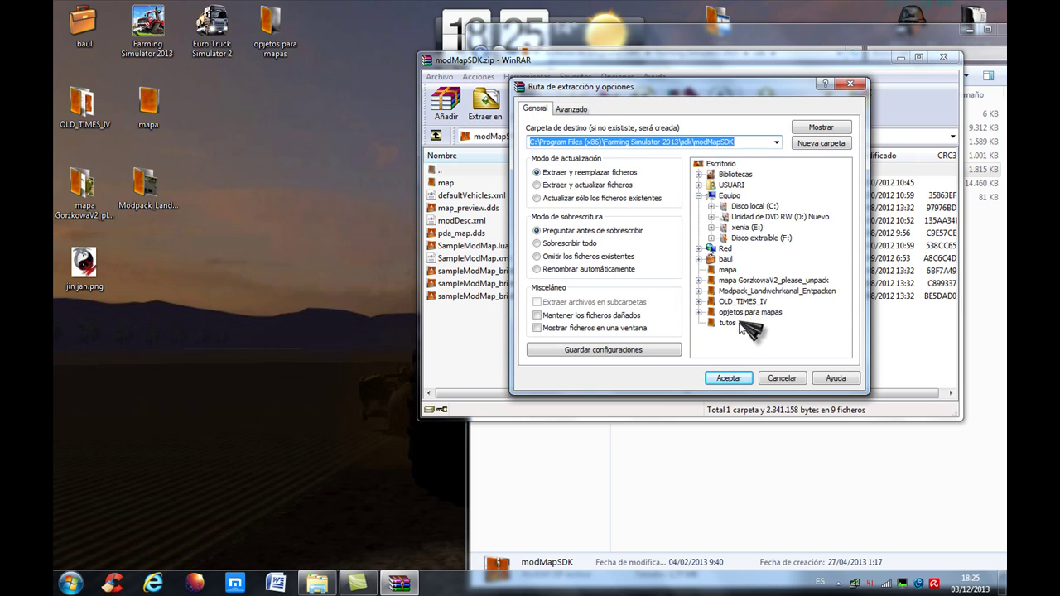
pyautogui.click(729, 270)
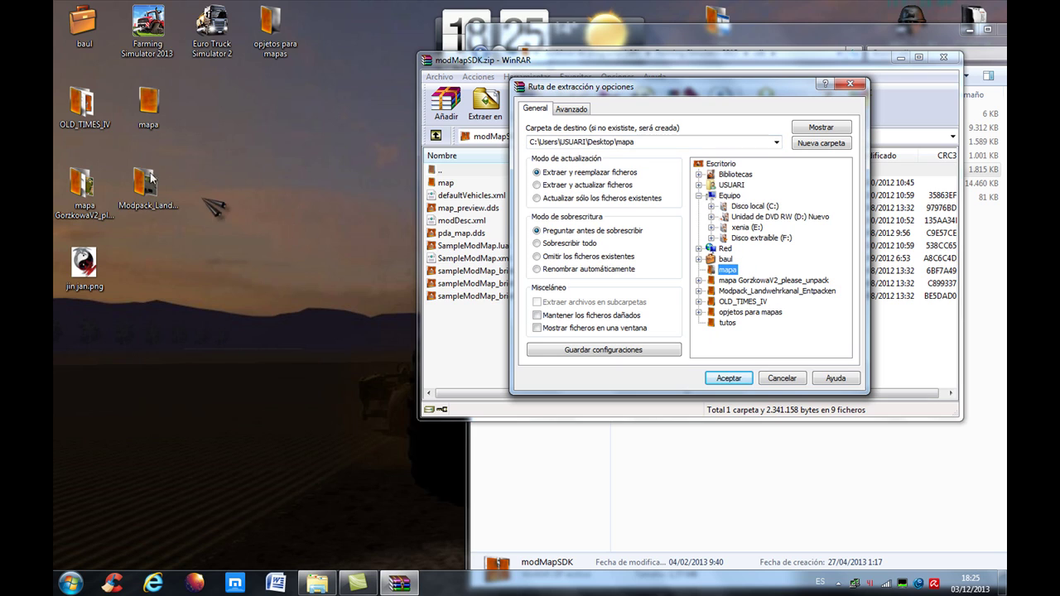
pyautogui.click(729, 379)
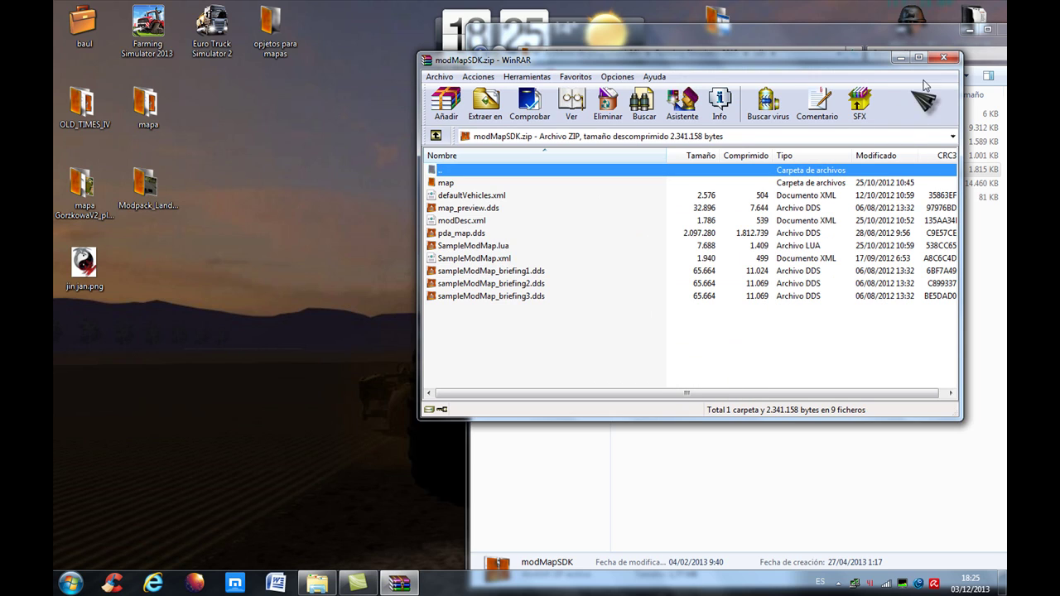
pyautogui.click(945, 58)
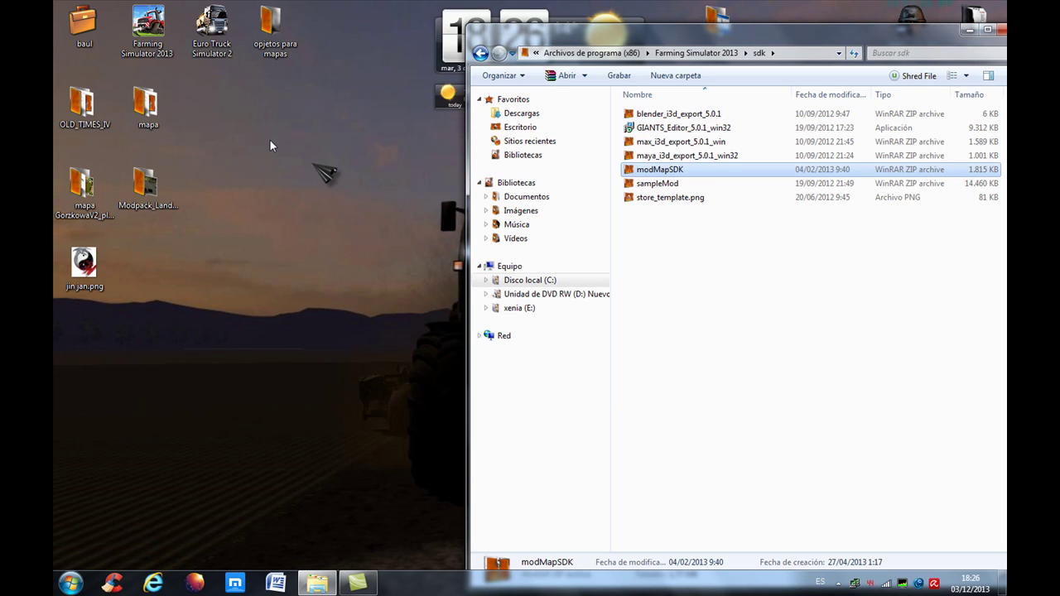
# Open the map subfolder inside mapa and view the export_with_files_map01_i3d_here text file.
pyautogui.doubleClick(149, 106)
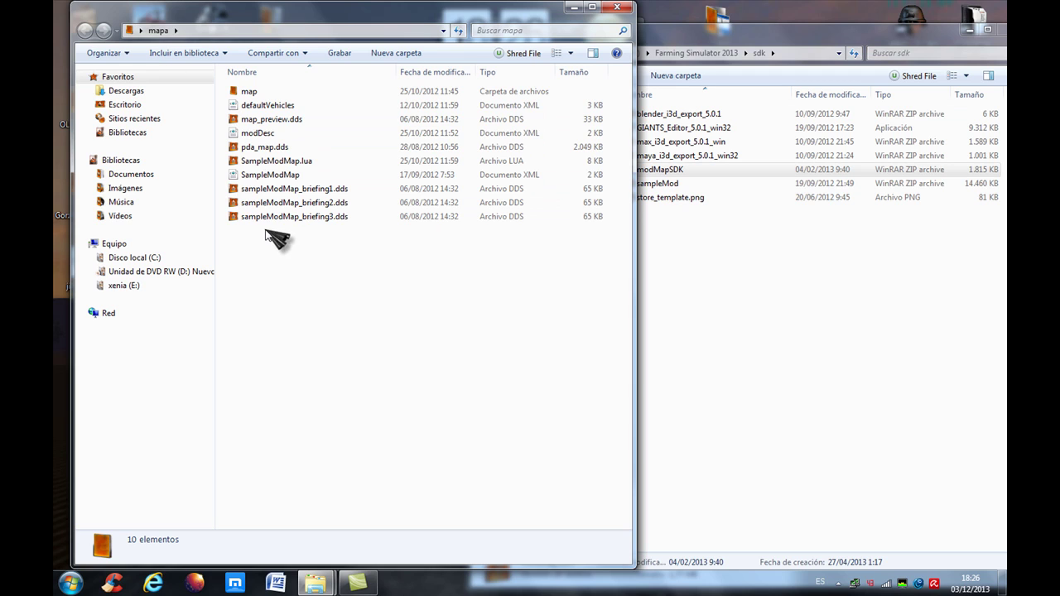
pyautogui.click(250, 91)
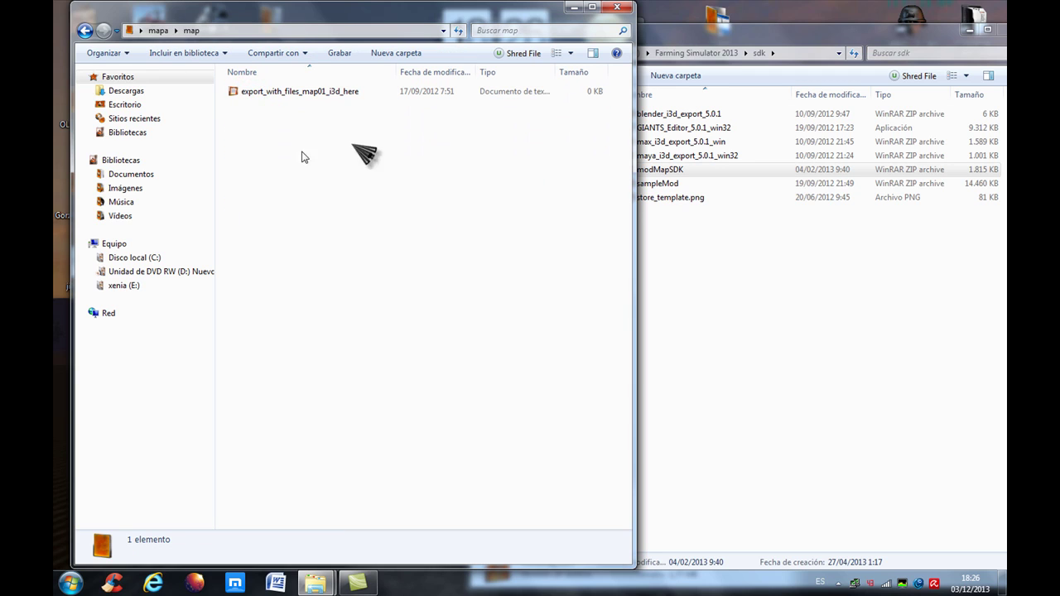
pyautogui.click(305, 92)
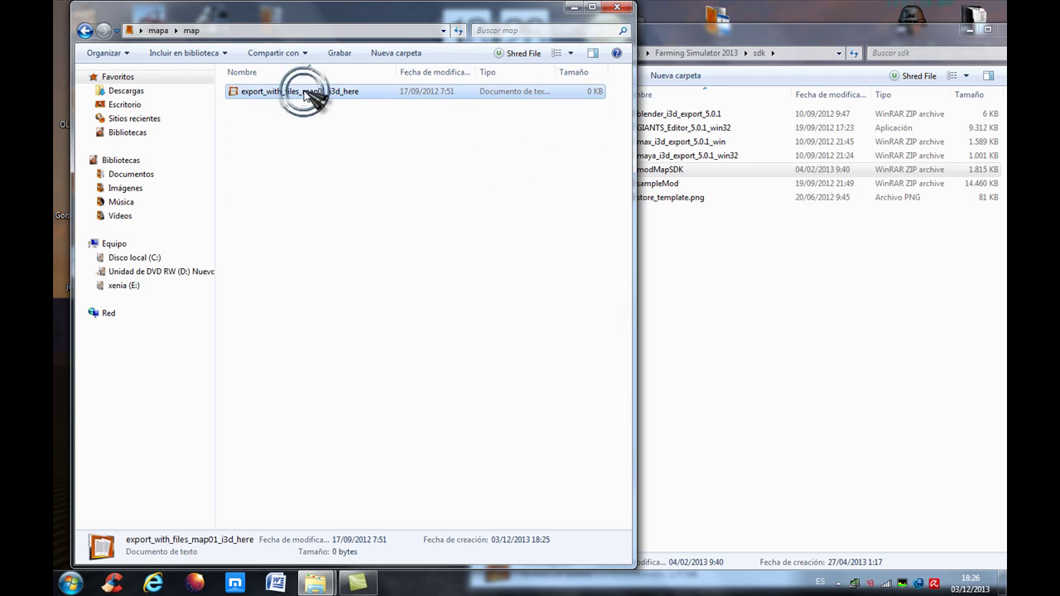
pyautogui.rightClick(304, 86)
pyautogui.click(280, 146)
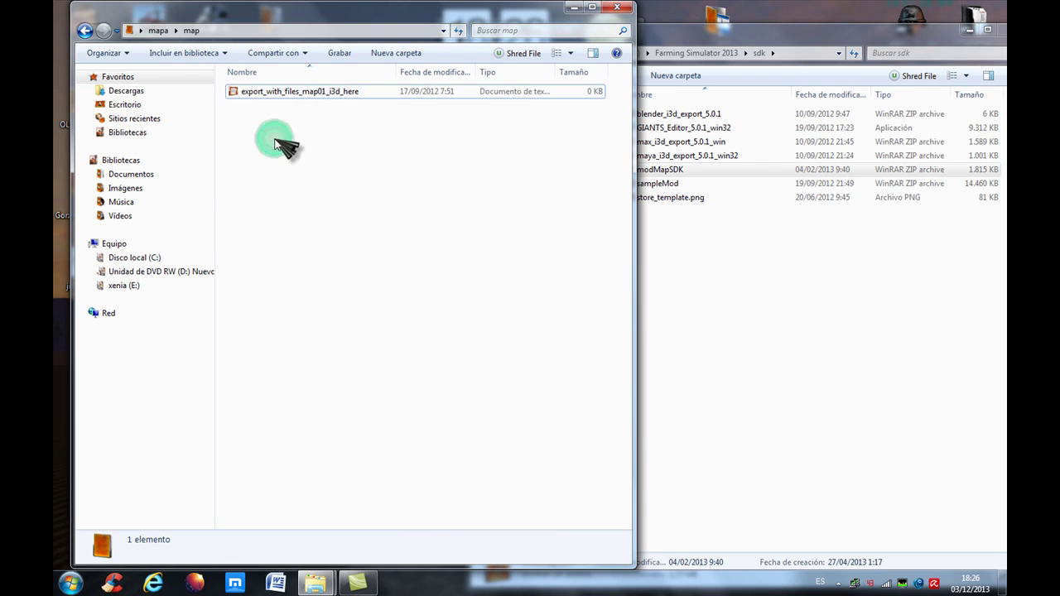
pyautogui.click(265, 94)
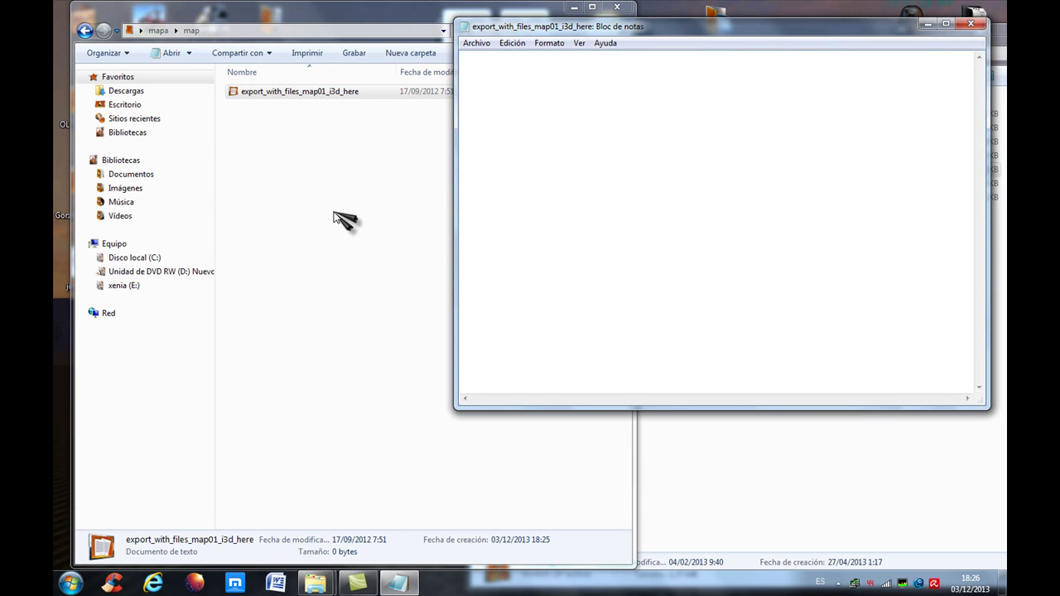
pyautogui.click(971, 23)
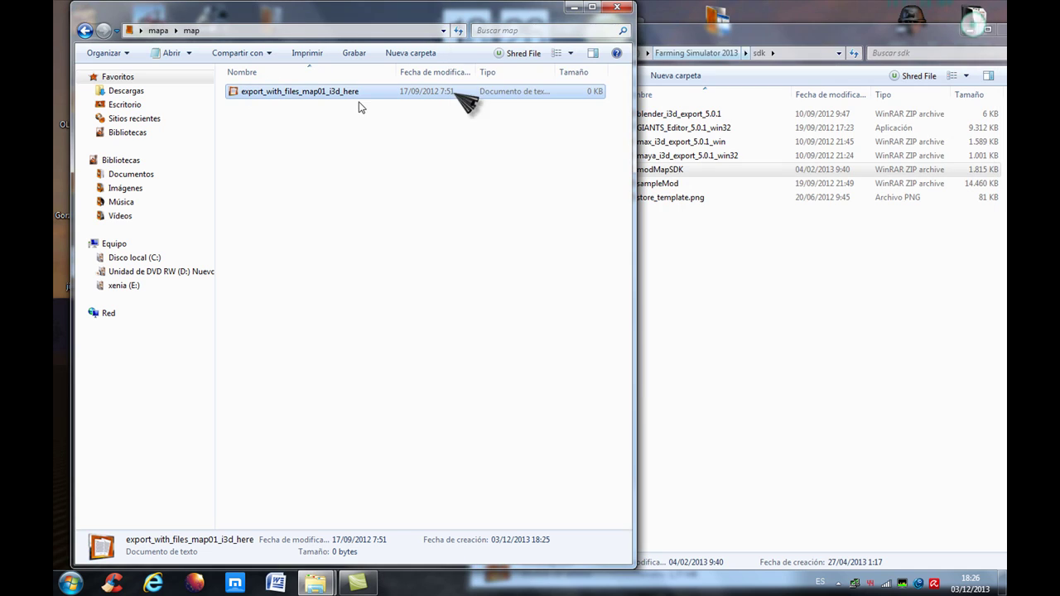
# Delete the export_with_files_map01_i3d_here text file from the map subfolder.
pyautogui.rightClick(282, 93)
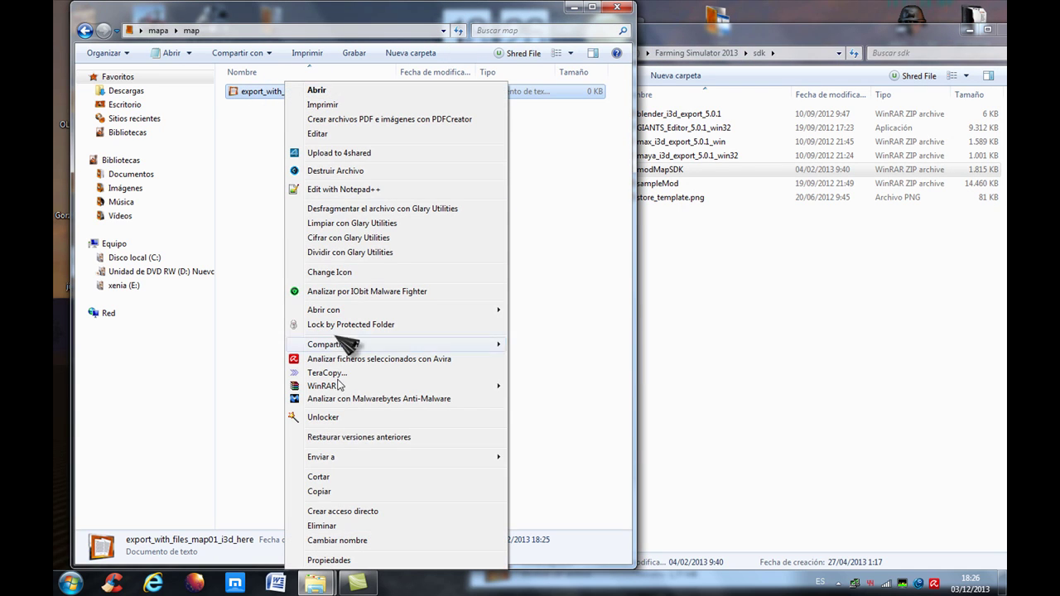
pyautogui.click(324, 527)
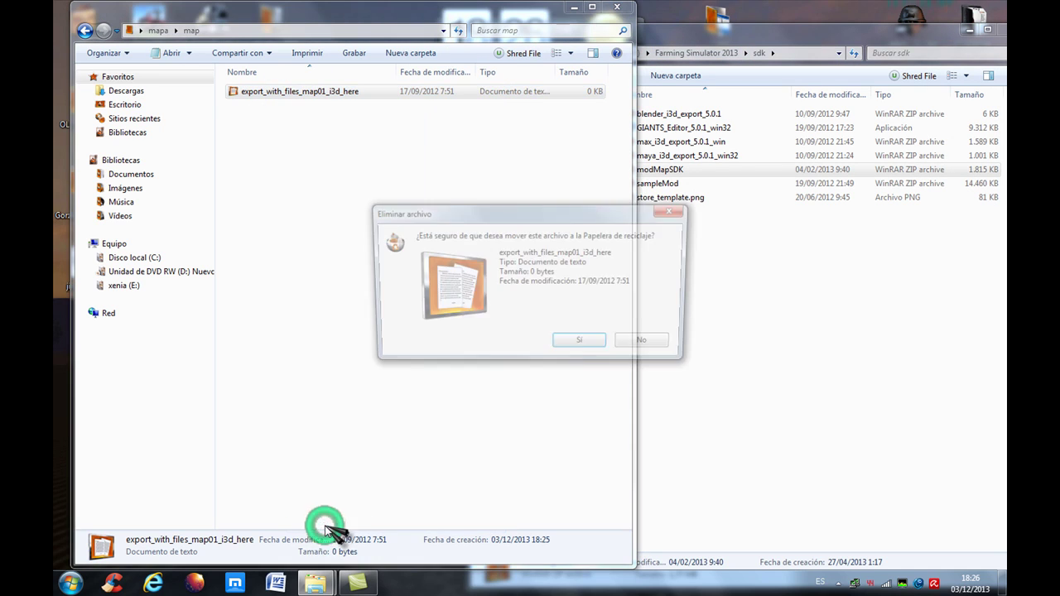
pyautogui.click(581, 346)
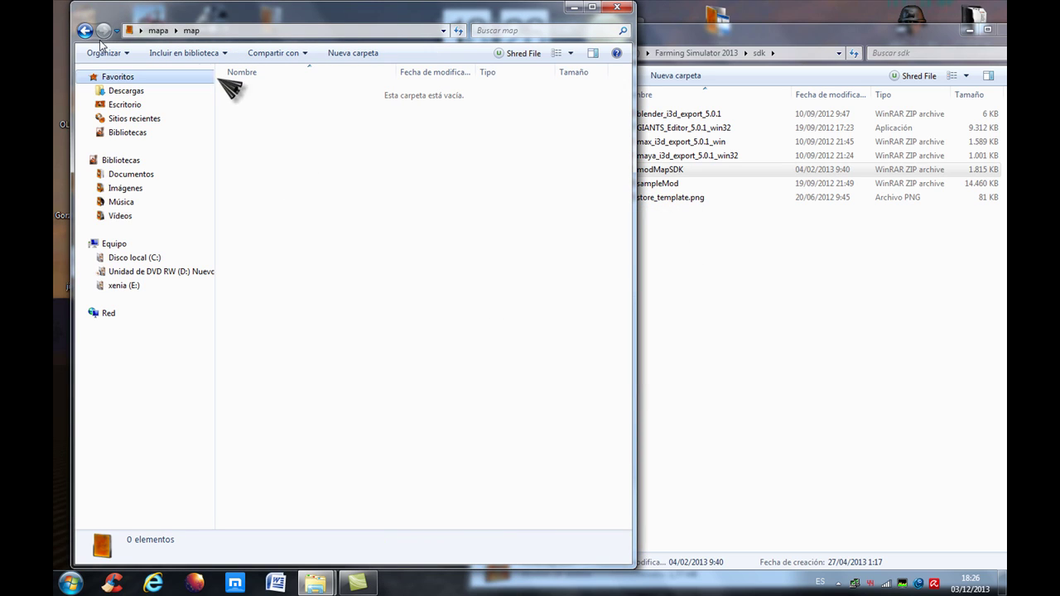
# Copy all folders and files from the game's data\maps folder into the map subfolder of mapa.
pyautogui.click(783, 260)
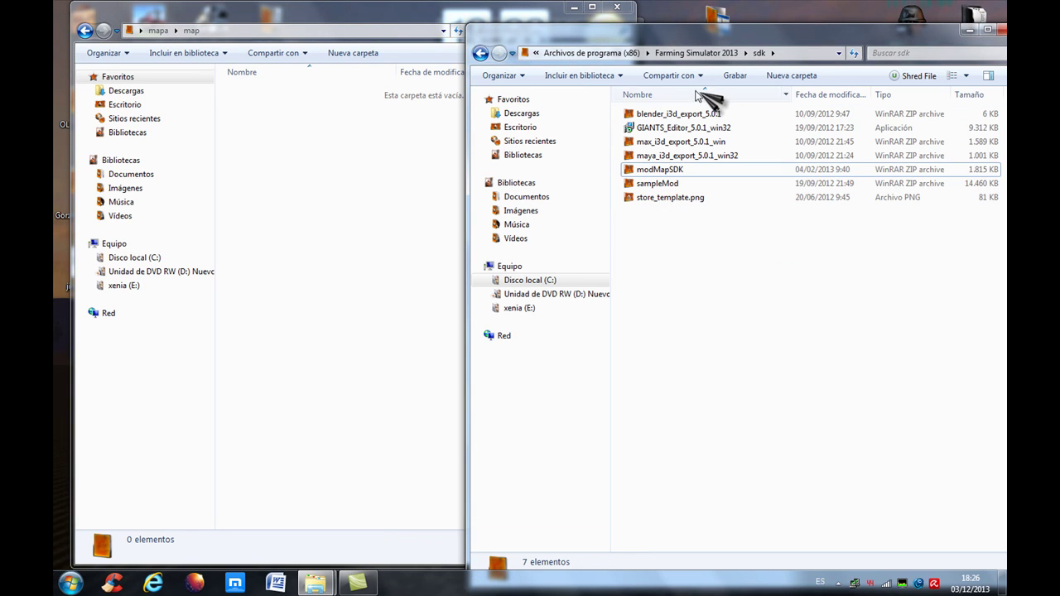
pyautogui.click(684, 54)
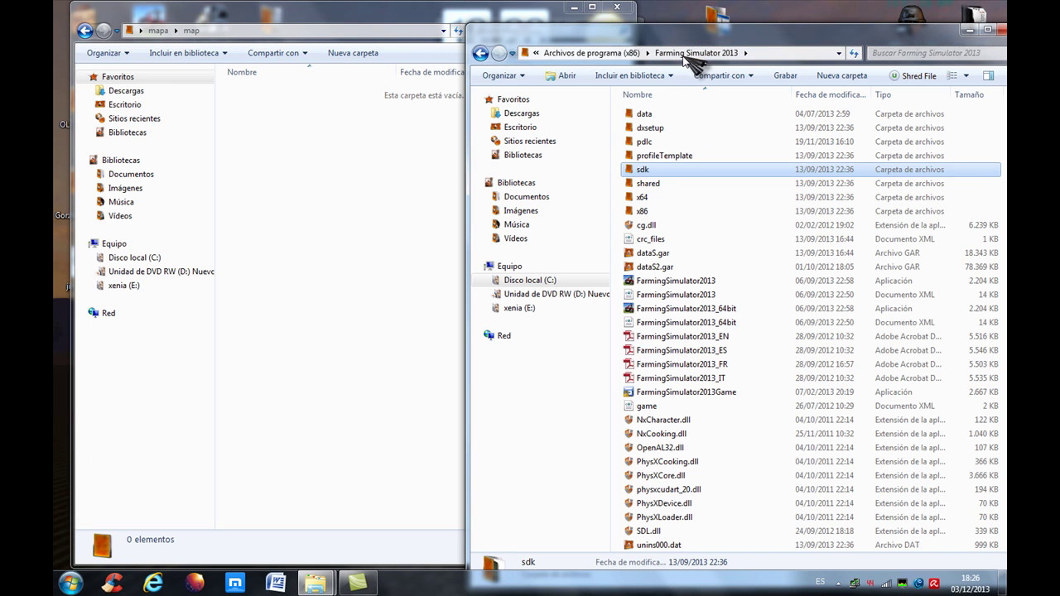
pyautogui.doubleClick(651, 117)
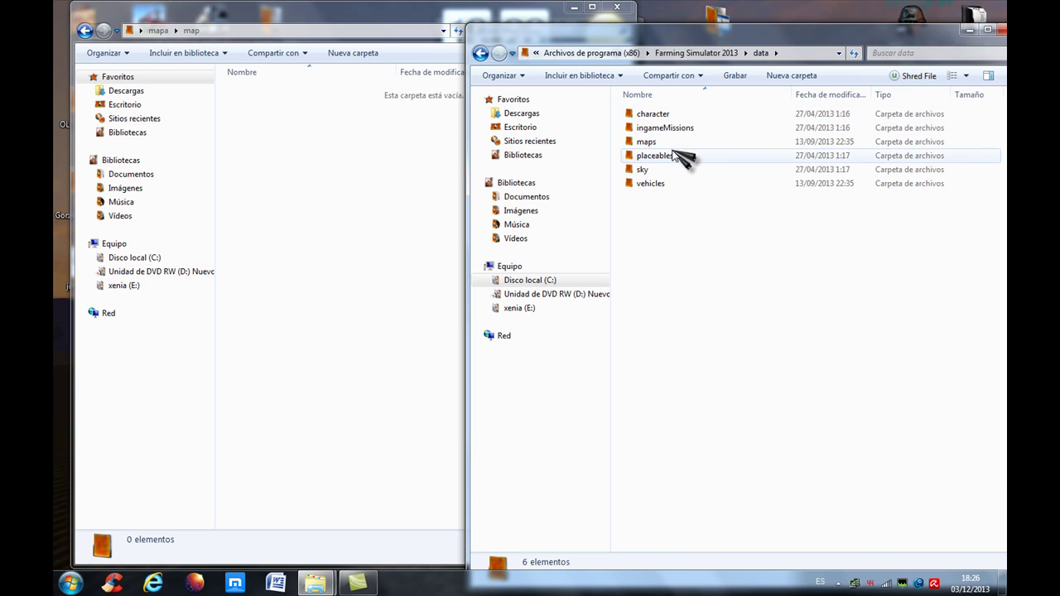
pyautogui.doubleClick(658, 144)
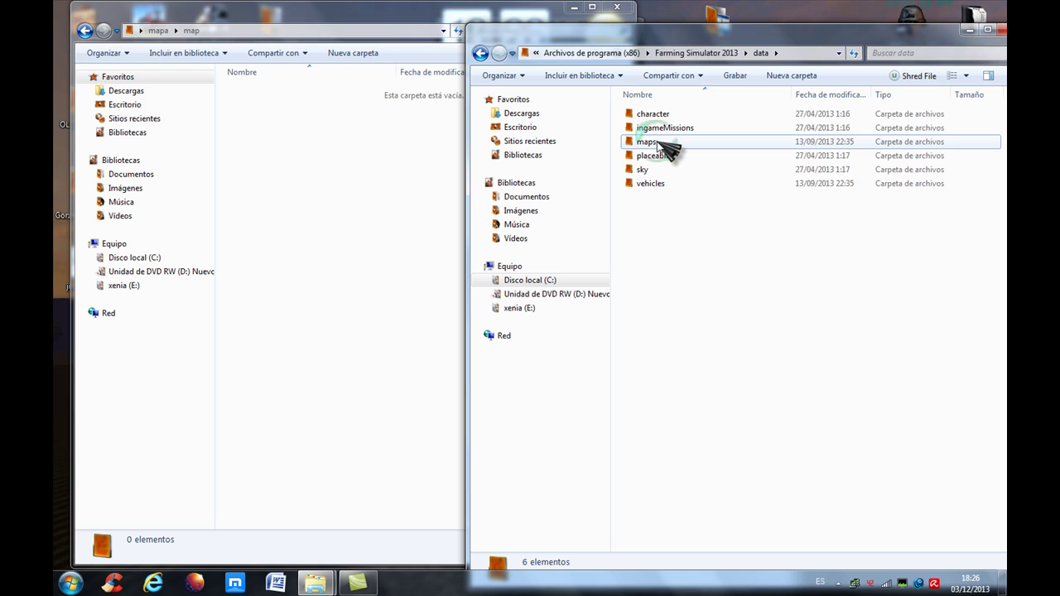
pyautogui.moveTo(665, 266); pyautogui.dragTo(671, 116)
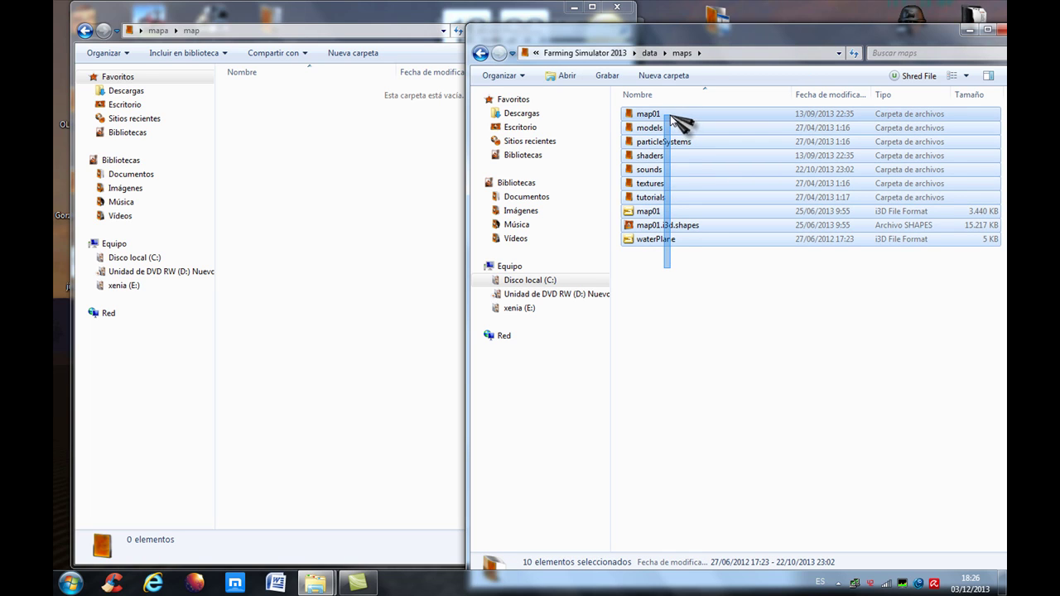
pyautogui.rightClick(674, 145)
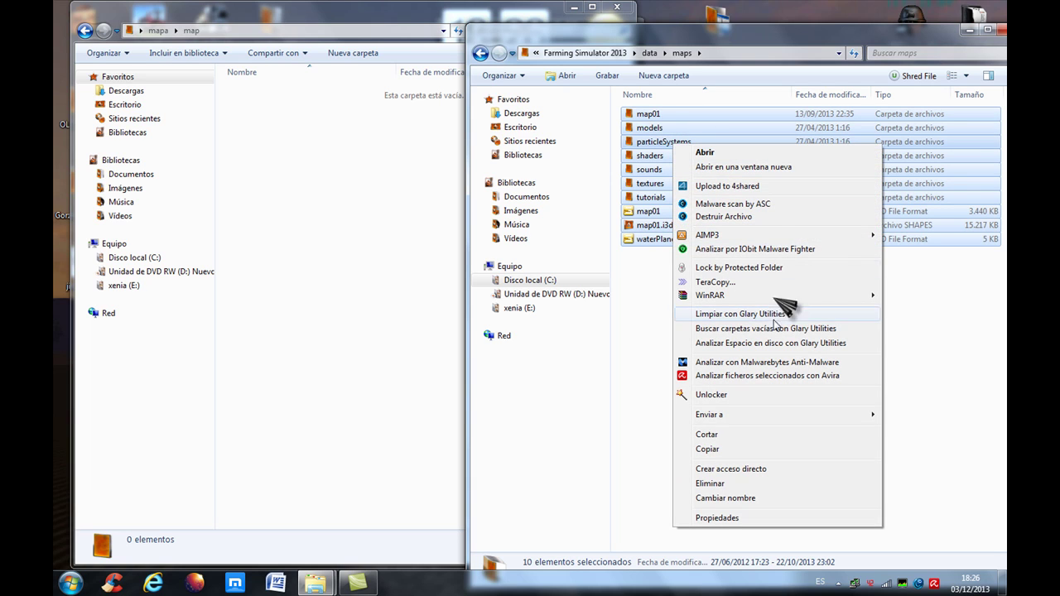
pyautogui.click(706, 450)
pyautogui.click(333, 209)
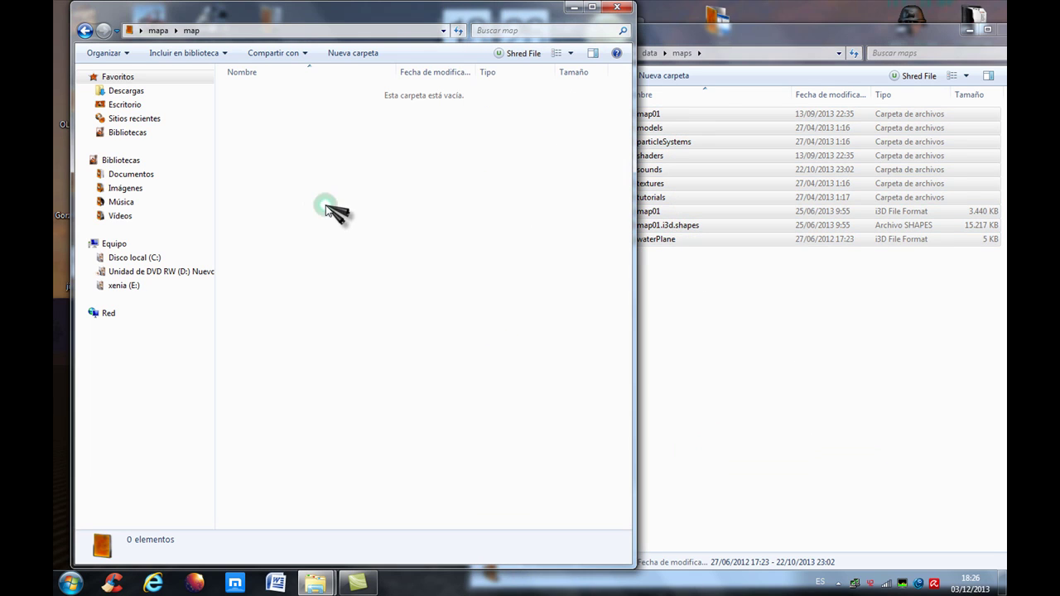
pyautogui.rightClick(327, 208)
pyautogui.click(376, 298)
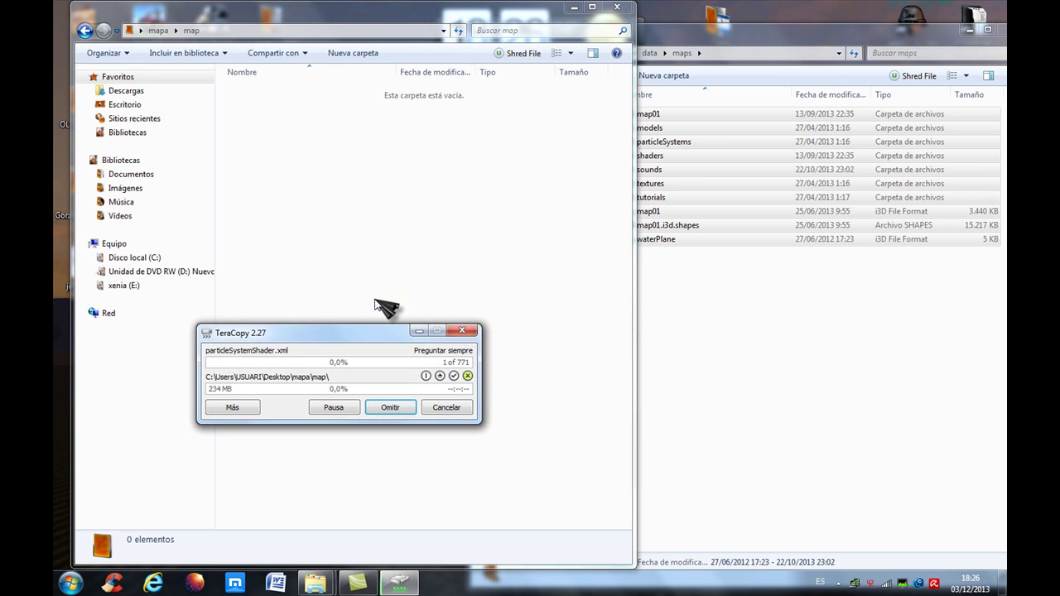
# Return the game window to the data folder and check the copied items in mapa's map subfolder, ending in mapa.
pyautogui.click(756, 322)
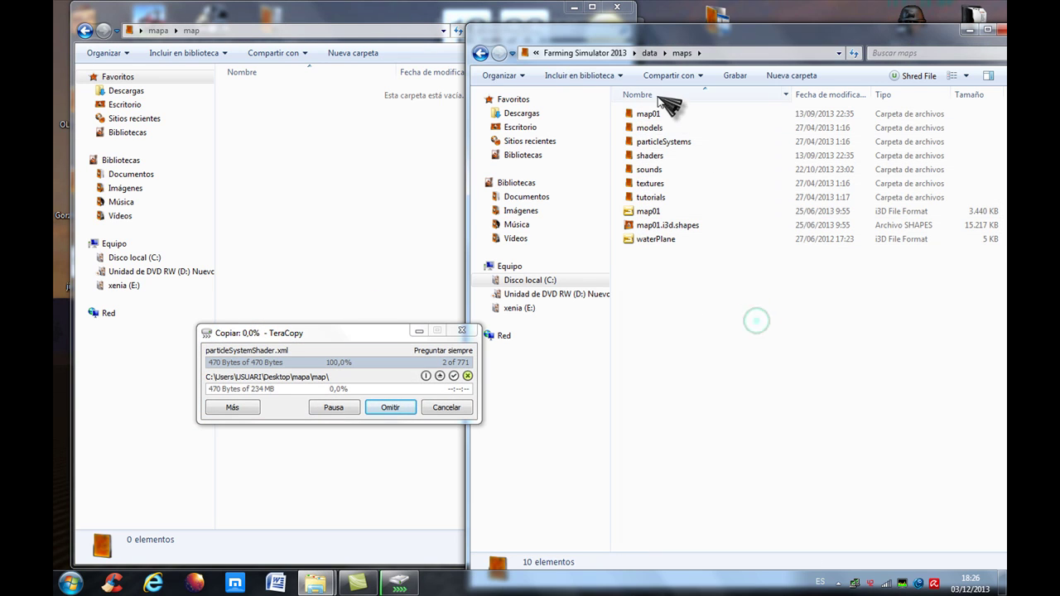
pyautogui.click(482, 52)
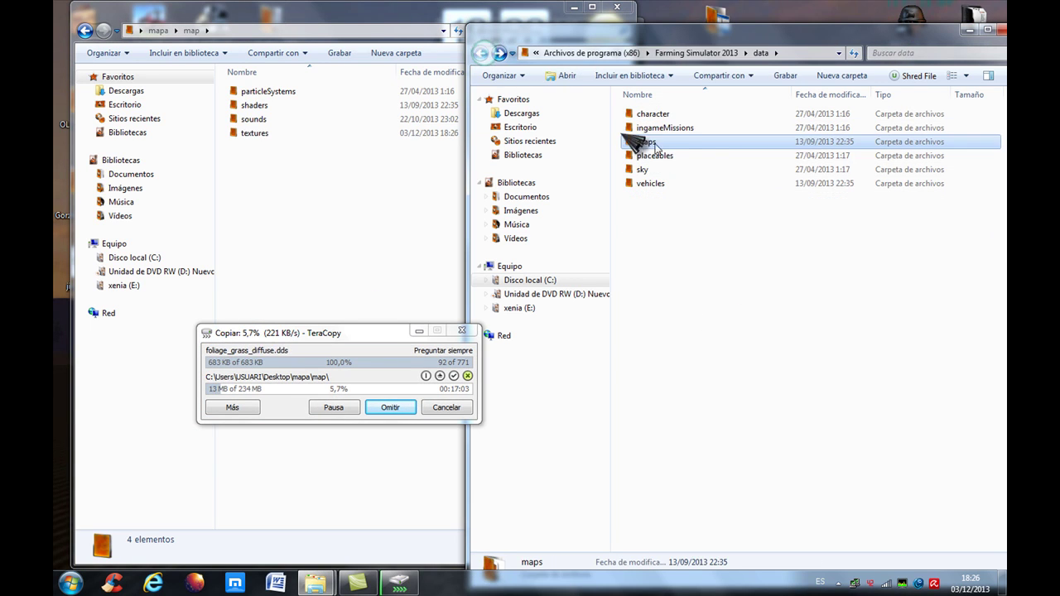
pyautogui.click(85, 31)
pyautogui.click(772, 275)
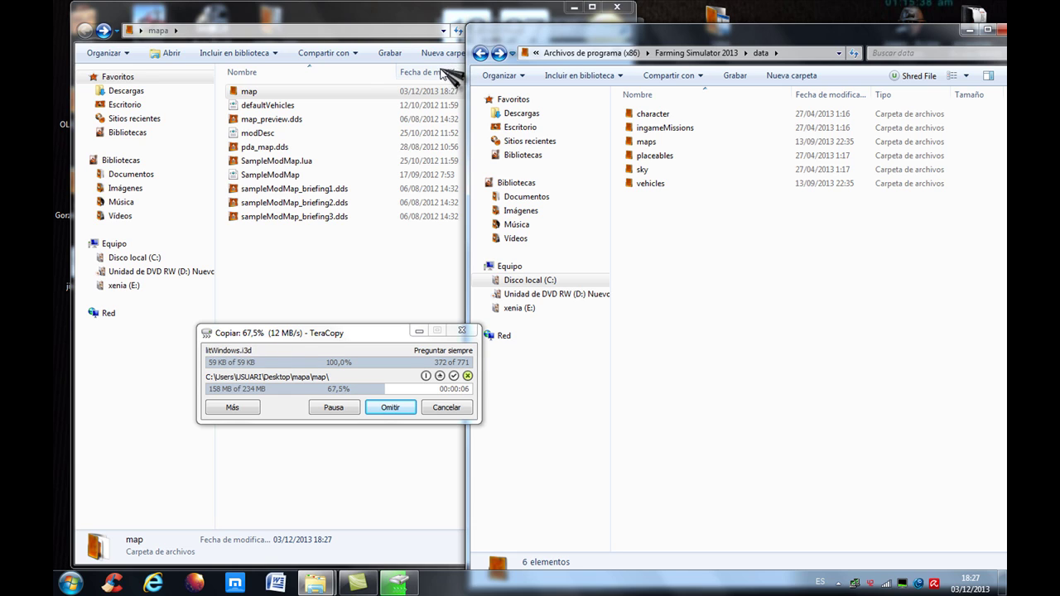
pyautogui.doubleClick(311, 90)
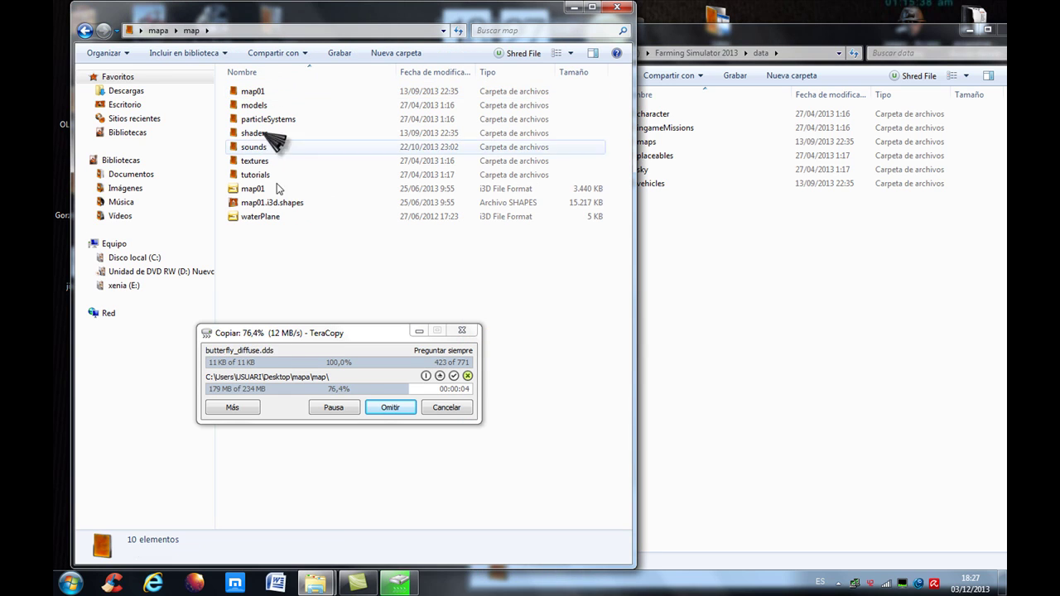
pyautogui.click(85, 32)
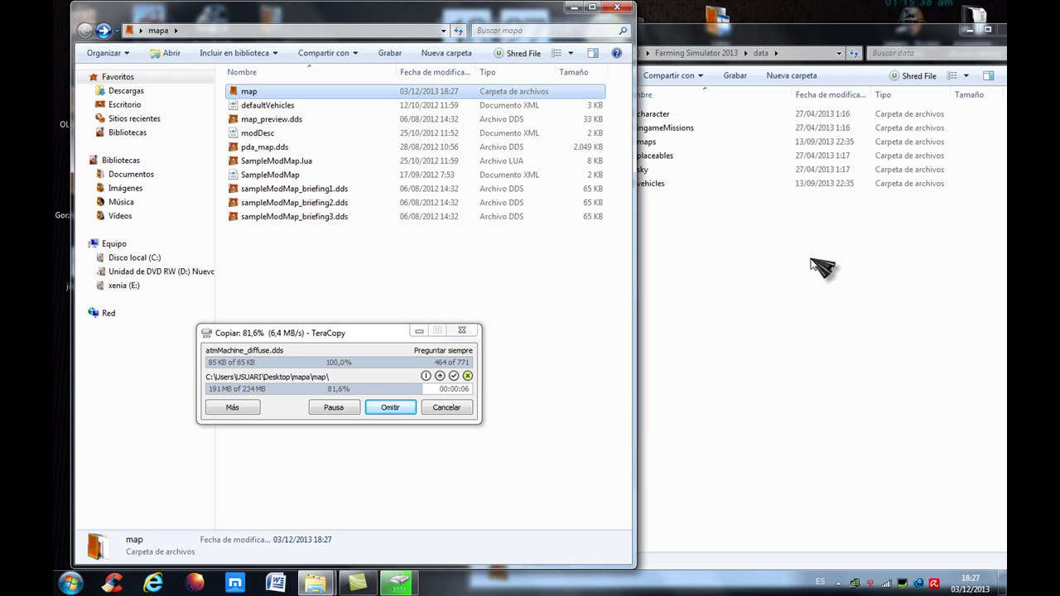
# Take the game window back to the Farming Simulator 2013 folder and close both it and the mapa window.
pyautogui.click(815, 264)
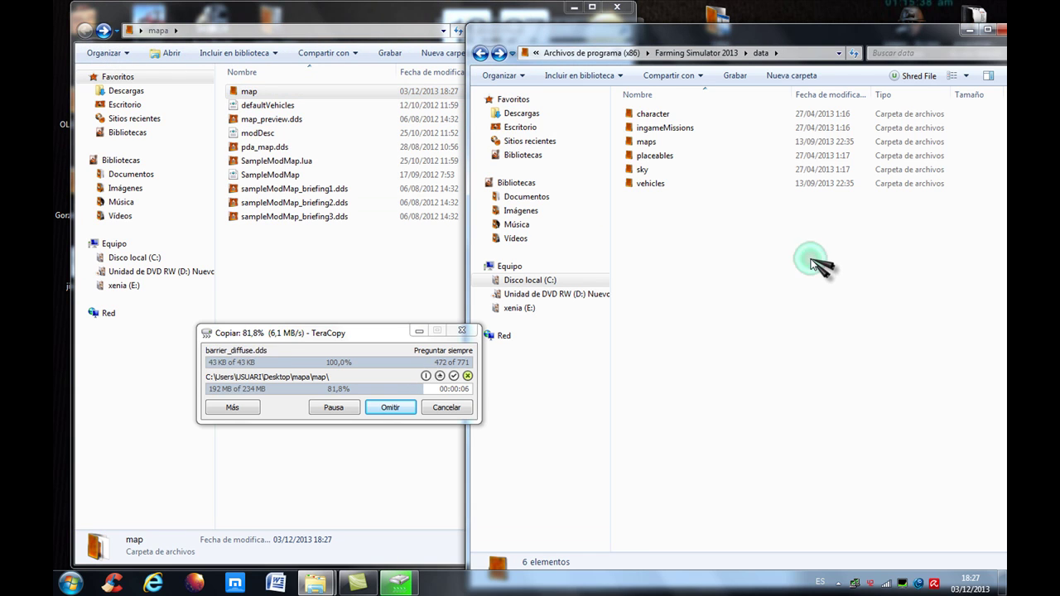
pyautogui.click(480, 53)
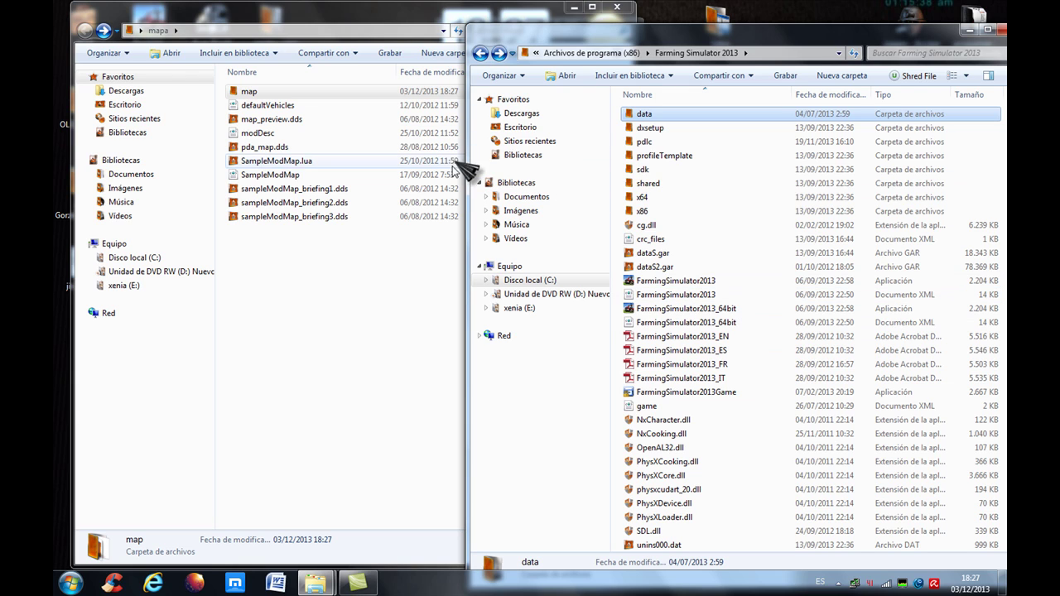
pyautogui.moveTo(772, 38); pyautogui.dragTo(549, 55)
pyautogui.click(775, 46)
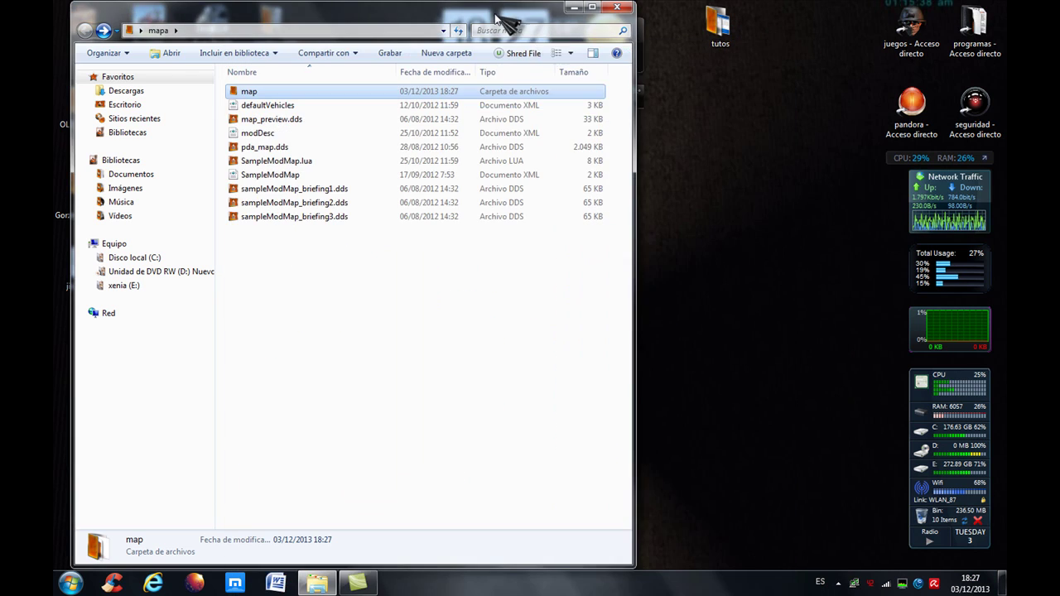
pyautogui.moveTo(326, 32); pyautogui.dragTo(551, 65)
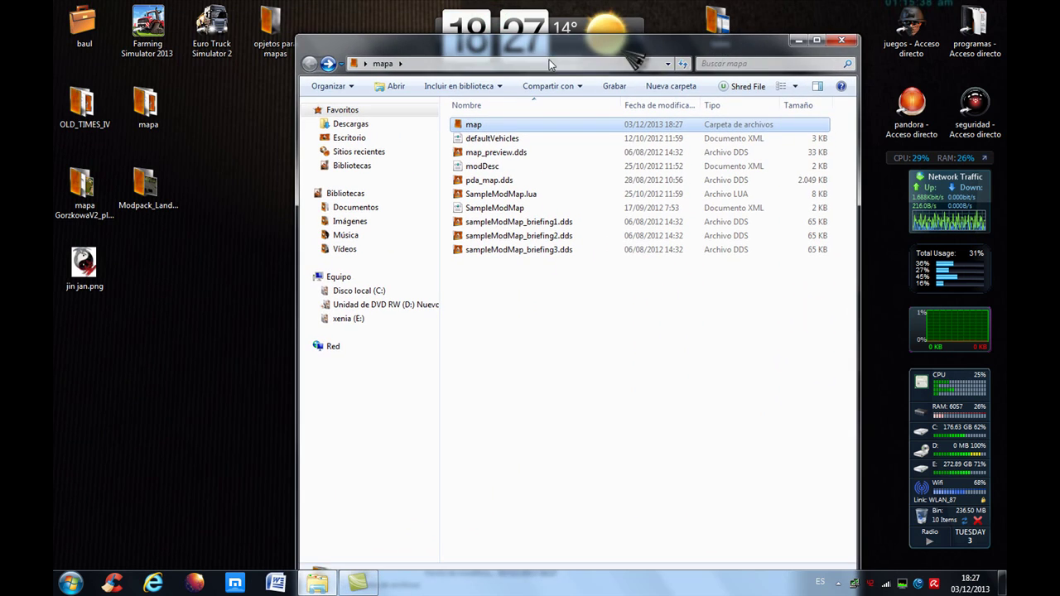
pyautogui.click(842, 41)
# Open the map01 i3D file from mapa's map subfolder in GIANTS Editor.
pyautogui.doubleClick(150, 110)
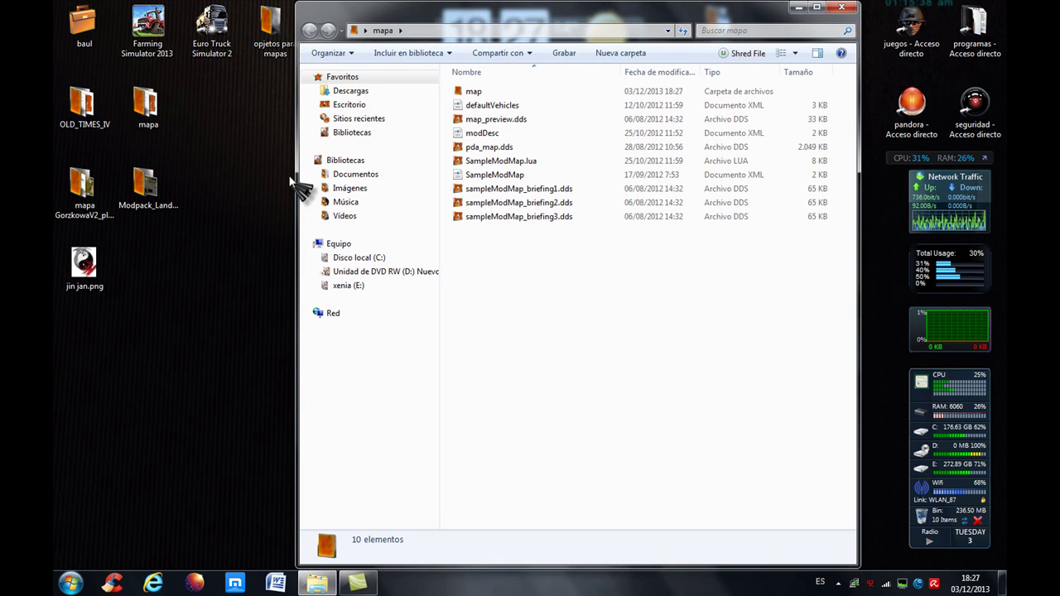
pyautogui.doubleClick(497, 92)
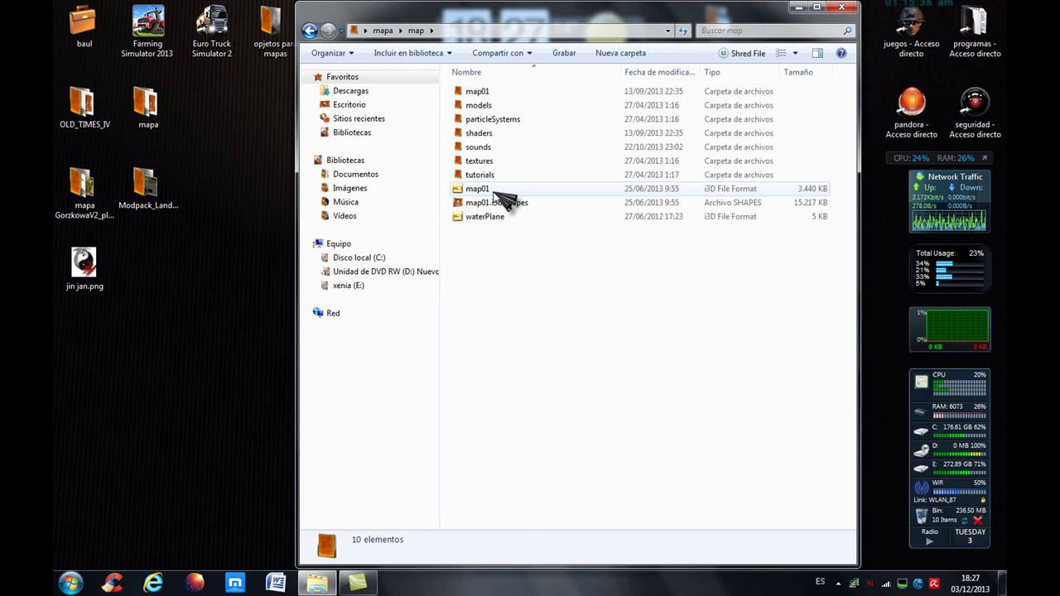
pyautogui.doubleClick(488, 190)
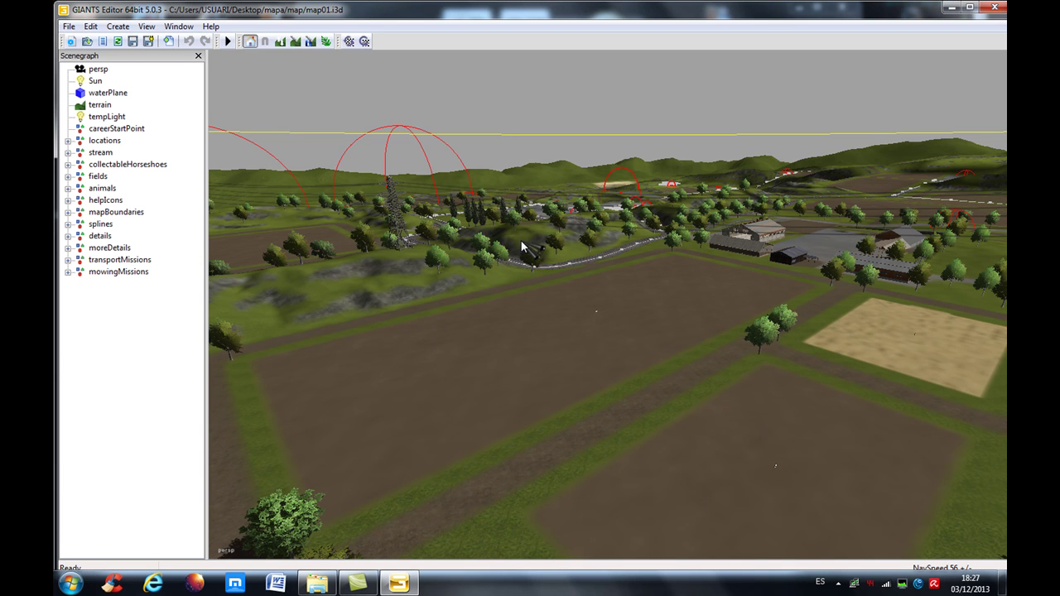
# Examine the loaded map01 terrain, including the silos, farm buildings, trees and fields.
pyautogui.moveTo(520, 239); pyautogui.dragTo(758, 367, button='right')
pyautogui.moveTo(701, 348); pyautogui.dragTo(575, 317, button='right')
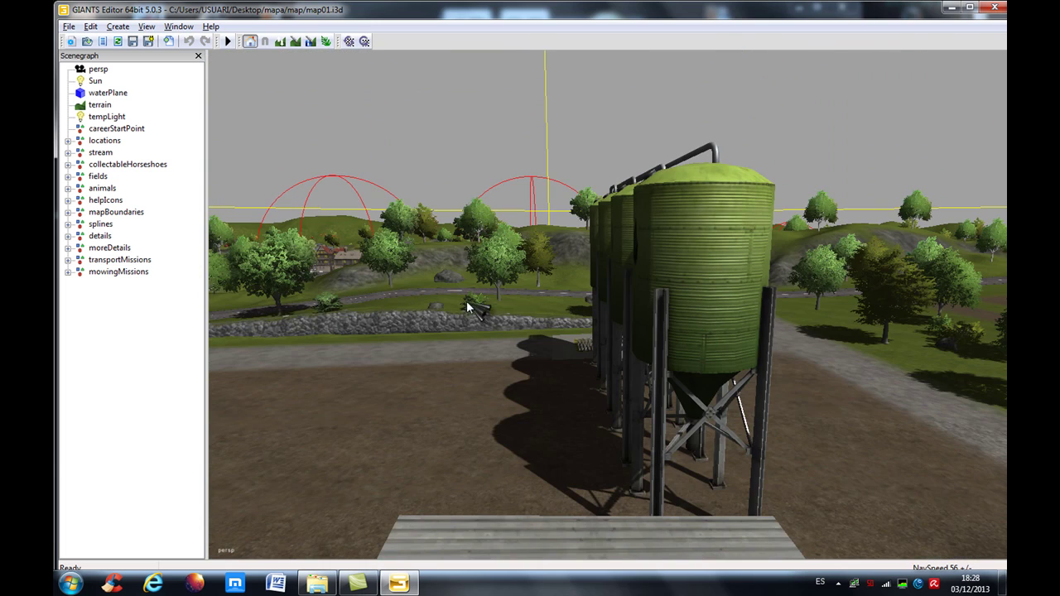
pyautogui.moveTo(468, 308); pyautogui.dragTo(415, 287, button='right')
pyautogui.moveTo(582, 282)
pyautogui.mouseDown(button='right')
pyautogui.moveTo(592, 287)
pyautogui.moveTo(579, 276)
pyautogui.mouseUp(button='right')
pyautogui.moveTo(448, 245); pyautogui.dragTo(487, 290, button='right')
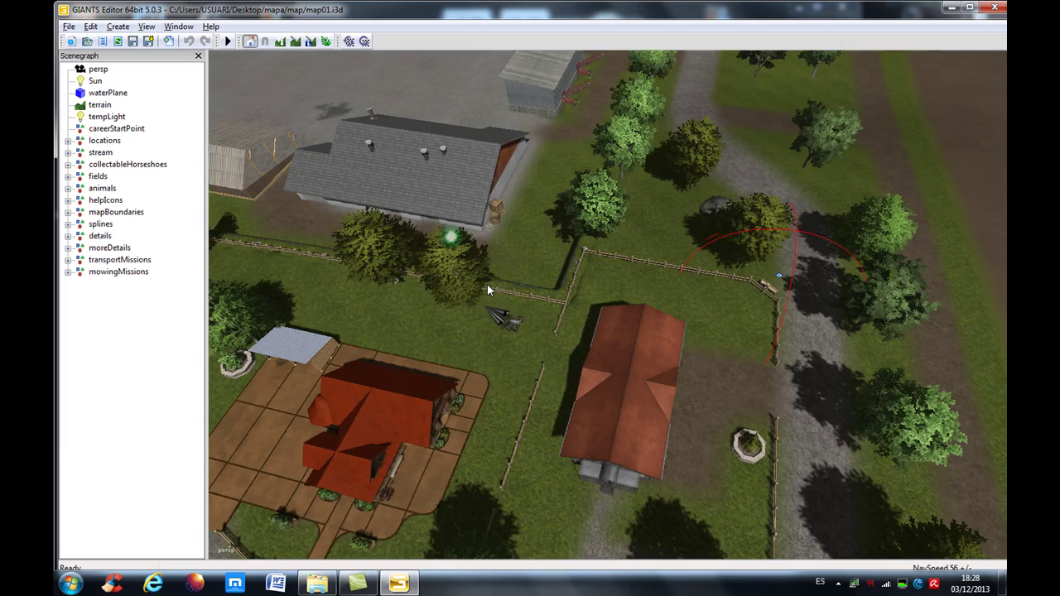
pyautogui.moveTo(446, 232); pyautogui.dragTo(320, 171, button='right')
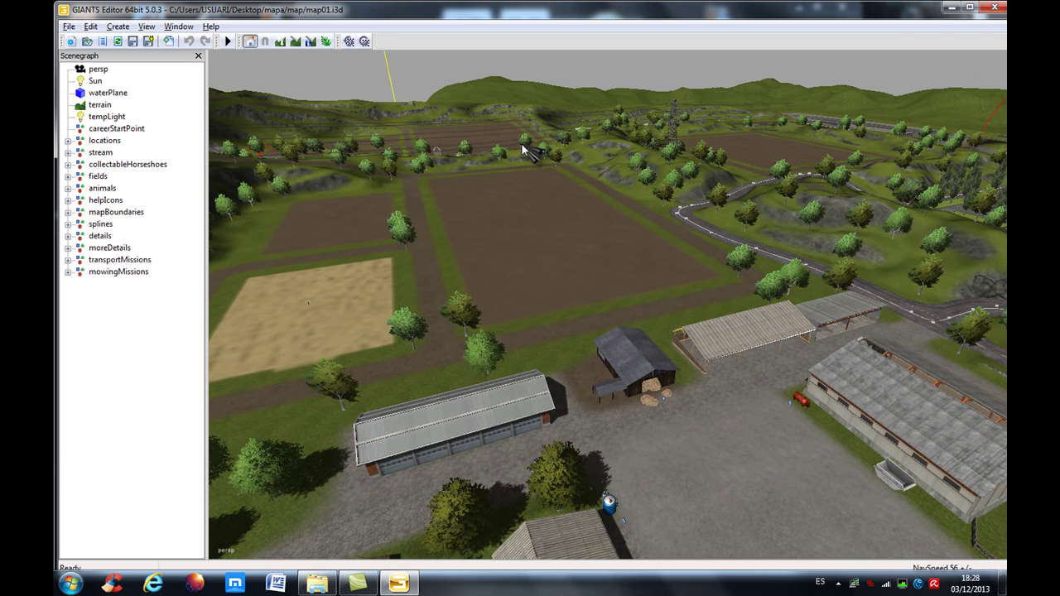
# Close GIANTS Editor without saving changes to map01.i3d and close the map folder window.
pyautogui.click(997, 7)
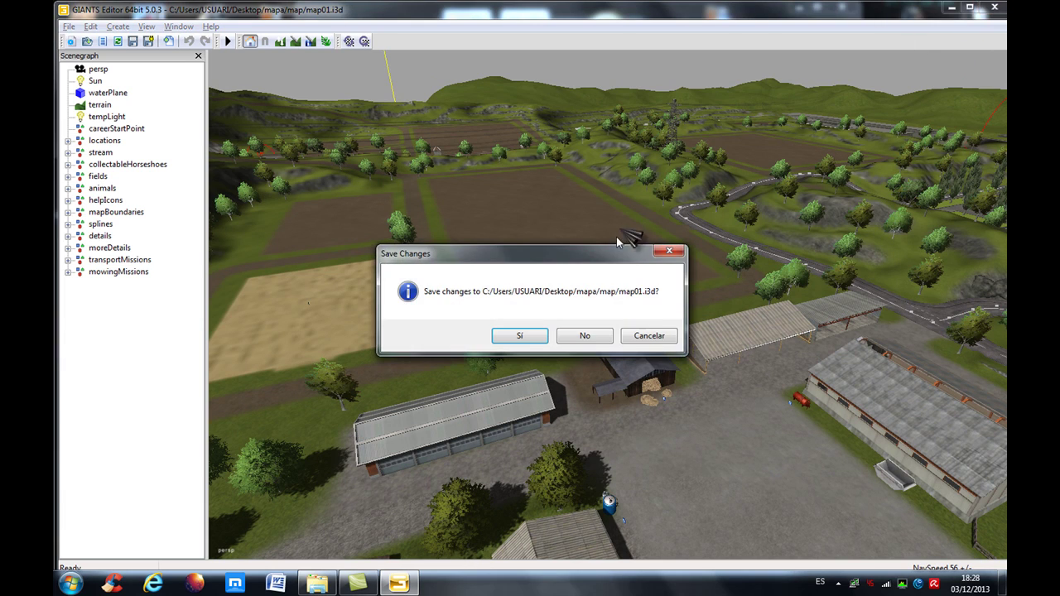
pyautogui.click(584, 333)
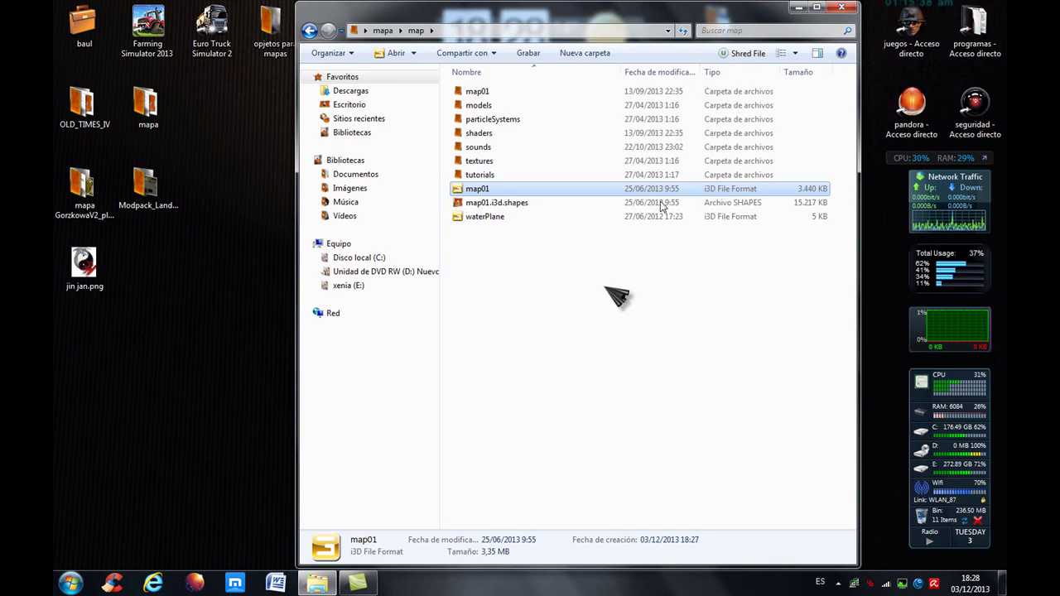
pyautogui.click(844, 10)
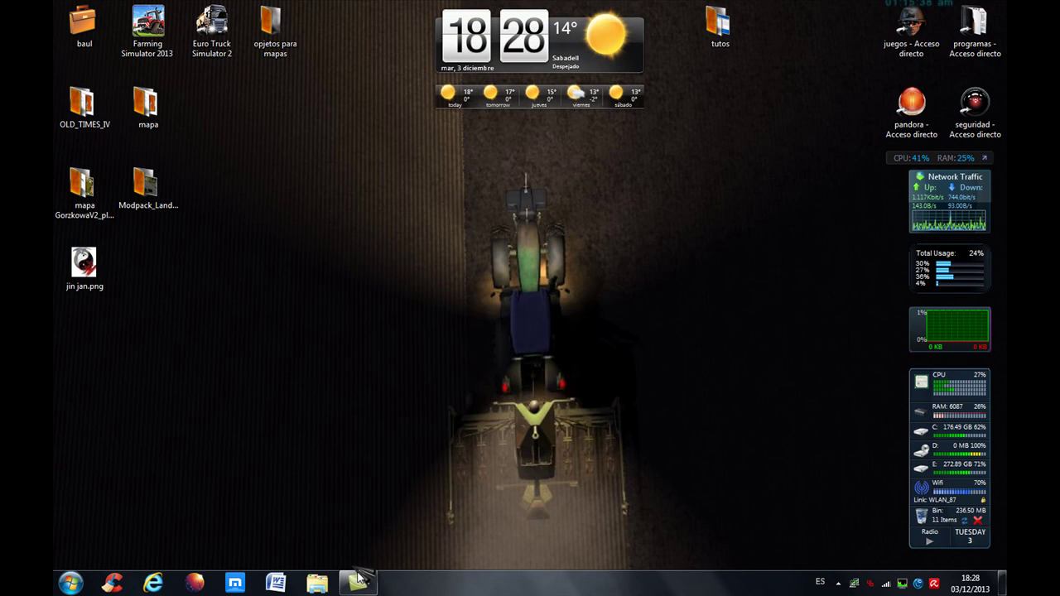
# Open the mods folder of FarmingSimulator2013 inside My Games.
pyautogui.rightClick(318, 587)
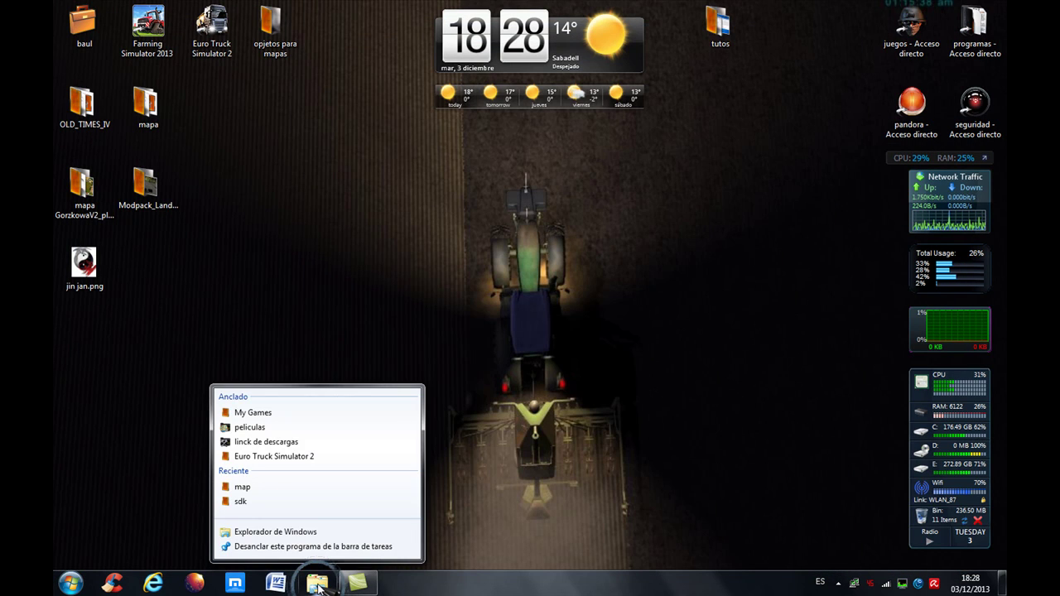
pyautogui.click(282, 409)
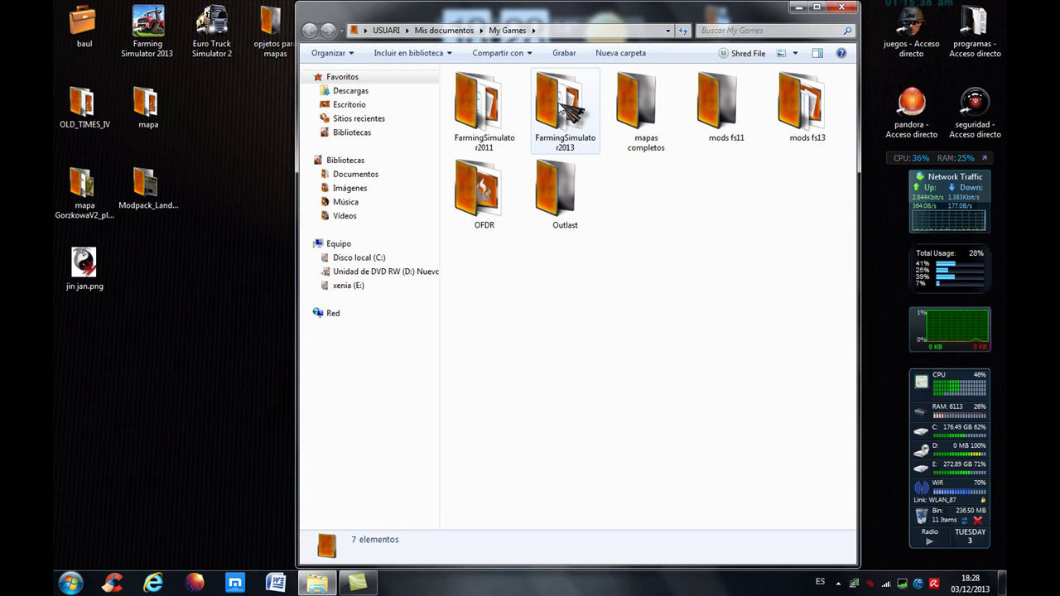
pyautogui.doubleClick(567, 133)
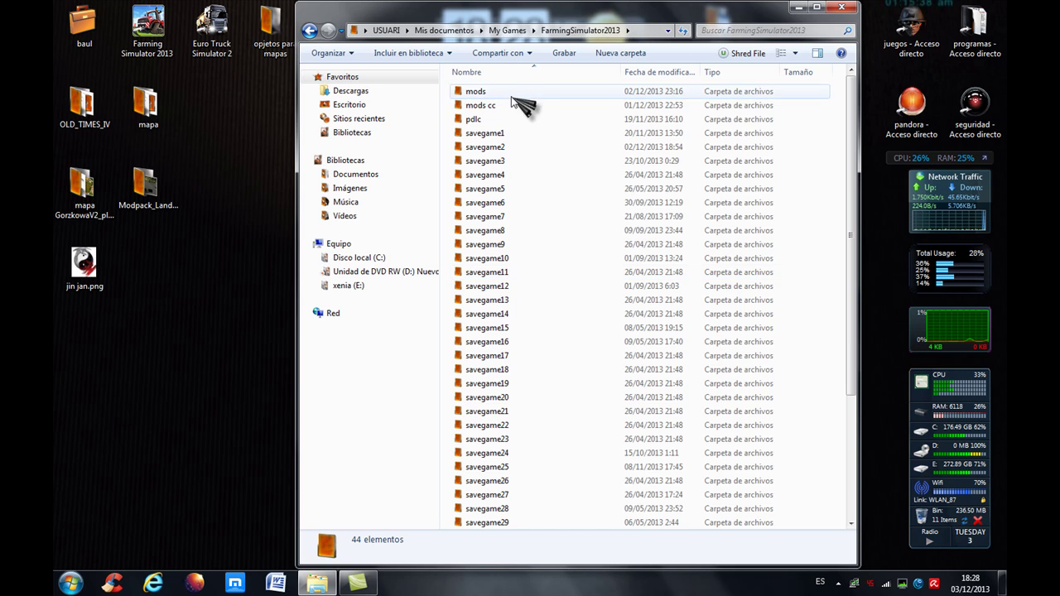
pyautogui.doubleClick(515, 95)
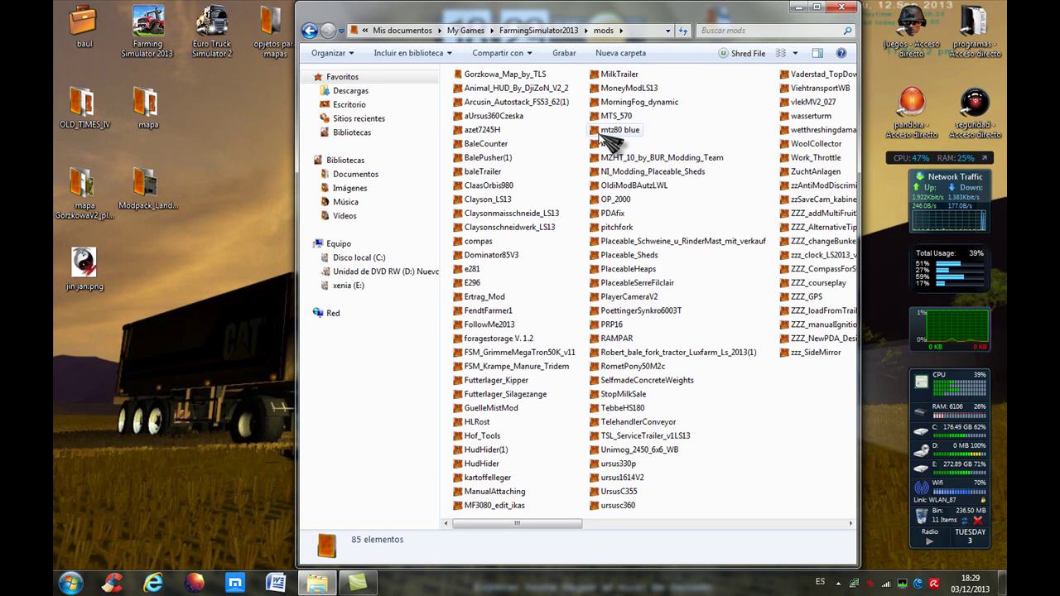
# Examine the contents of the Gorzkowa_Map_by_TLS mod folder and its map subfolder.
pyautogui.doubleClick(505, 74)
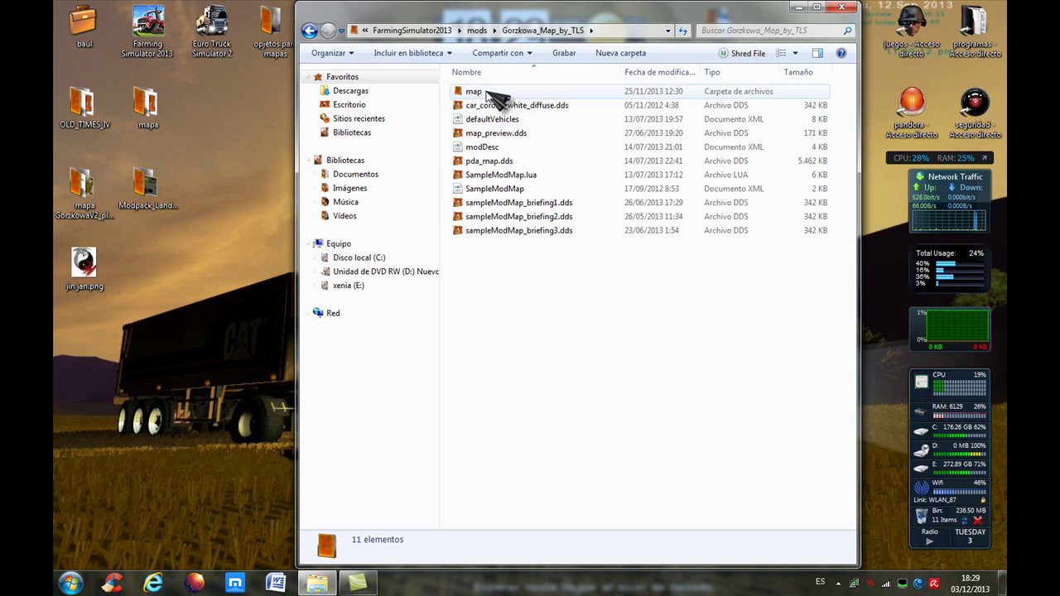
pyautogui.click(309, 31)
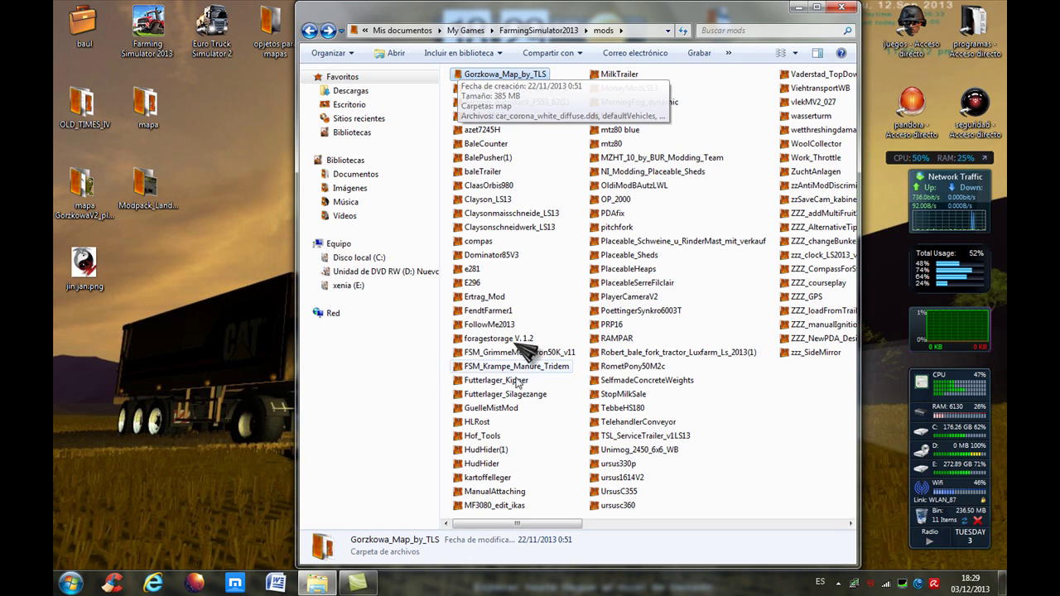
pyautogui.doubleClick(476, 75)
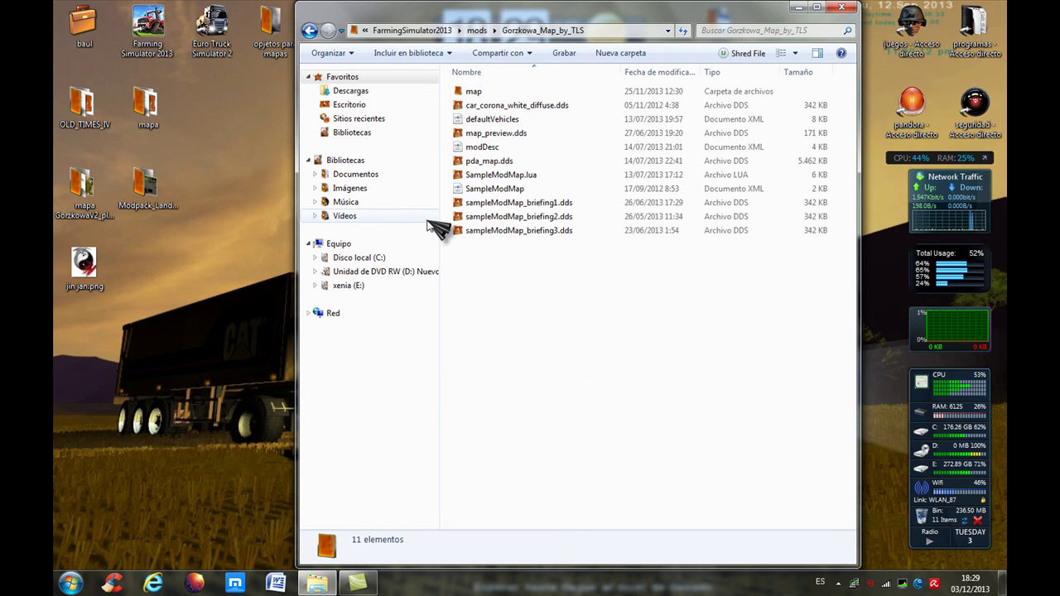
pyautogui.click(474, 93)
pyautogui.doubleClick(475, 93)
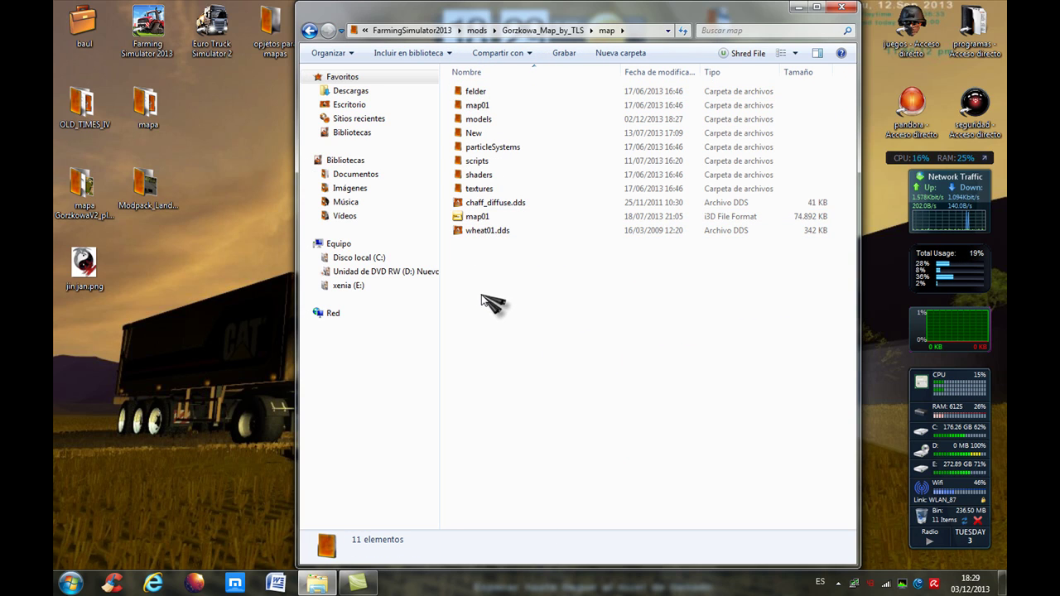
# Compare the map subfolder of mapa with the Gorzkowa map subfolder in a second window, and close that window.
pyautogui.doubleClick(154, 105)
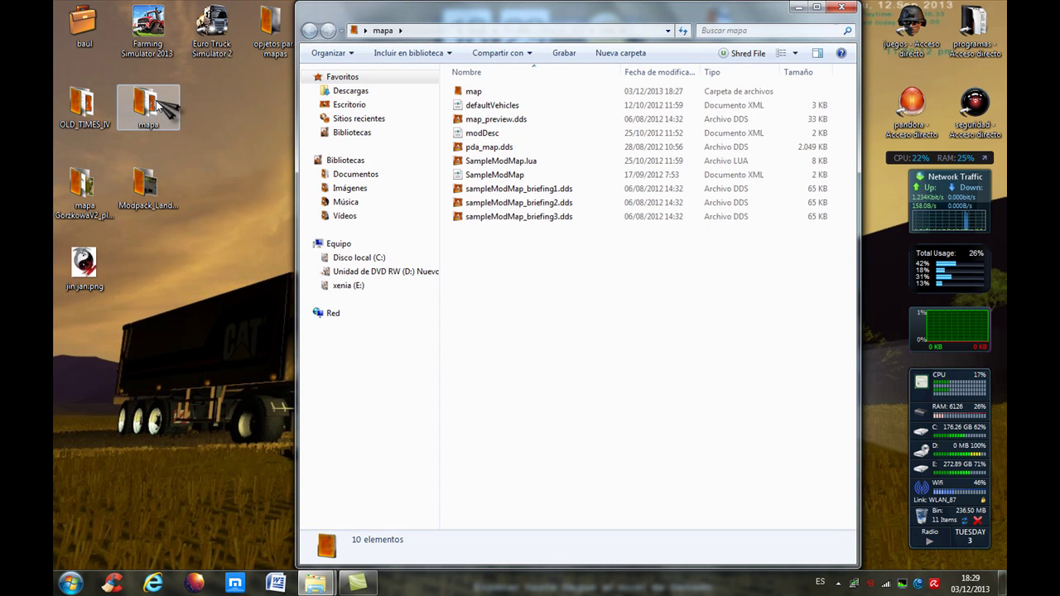
pyautogui.doubleClick(474, 93)
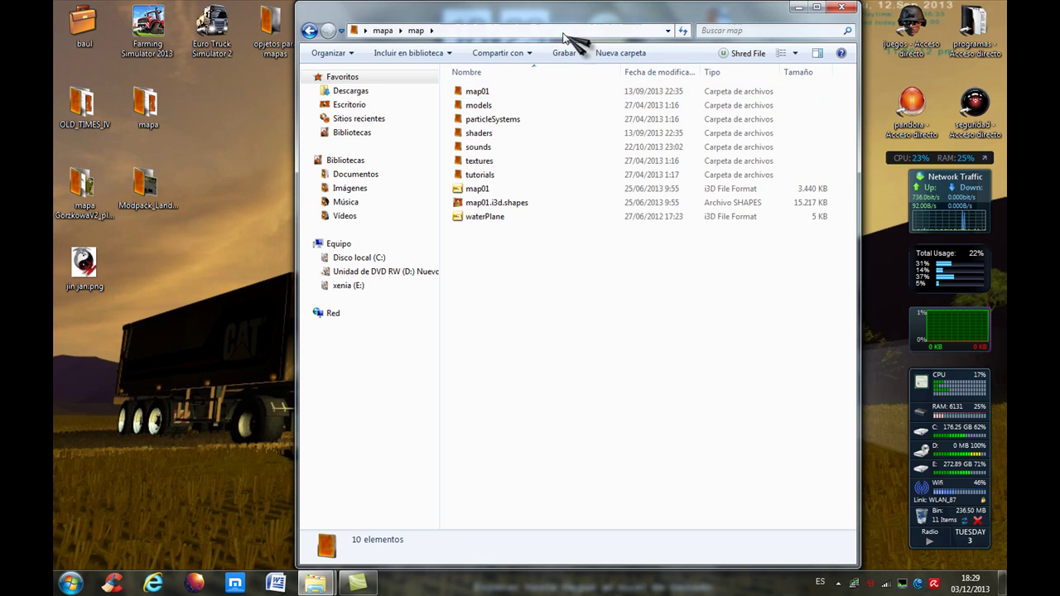
pyautogui.moveTo(547, 42); pyautogui.dragTo(830, 86)
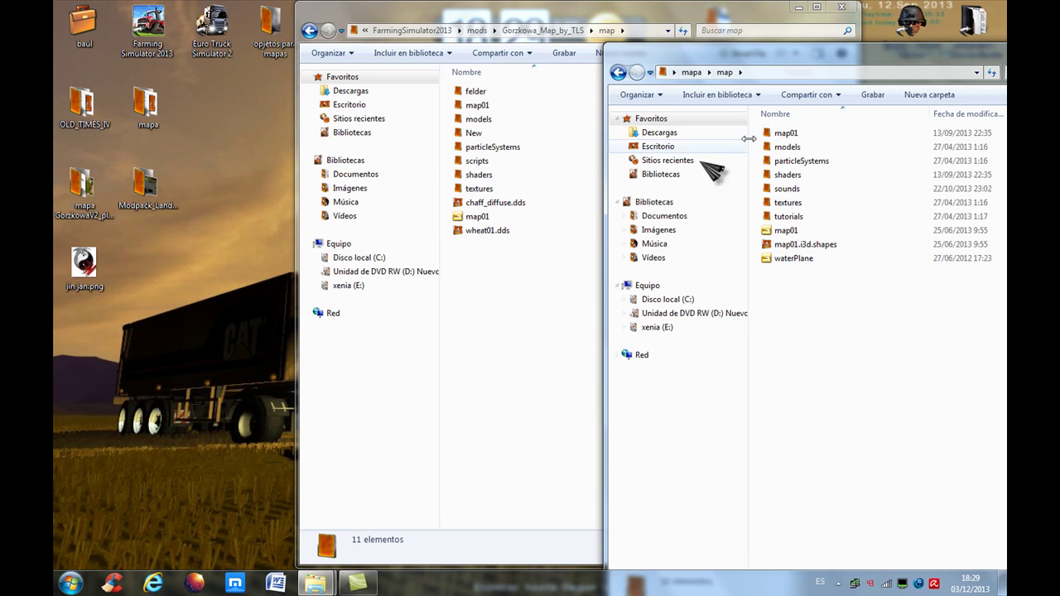
pyautogui.moveTo(829, 47); pyautogui.dragTo(457, 59)
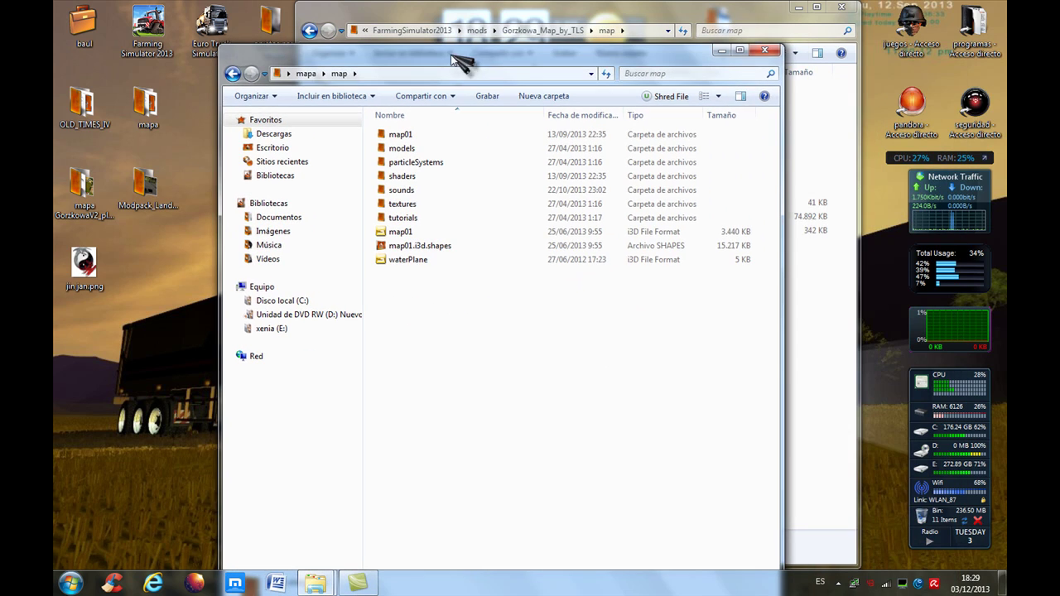
pyautogui.click(764, 50)
# Go back up to the FarmingSimulator2013 folder and rename its mods folder as mods1.
pyautogui.click(309, 31)
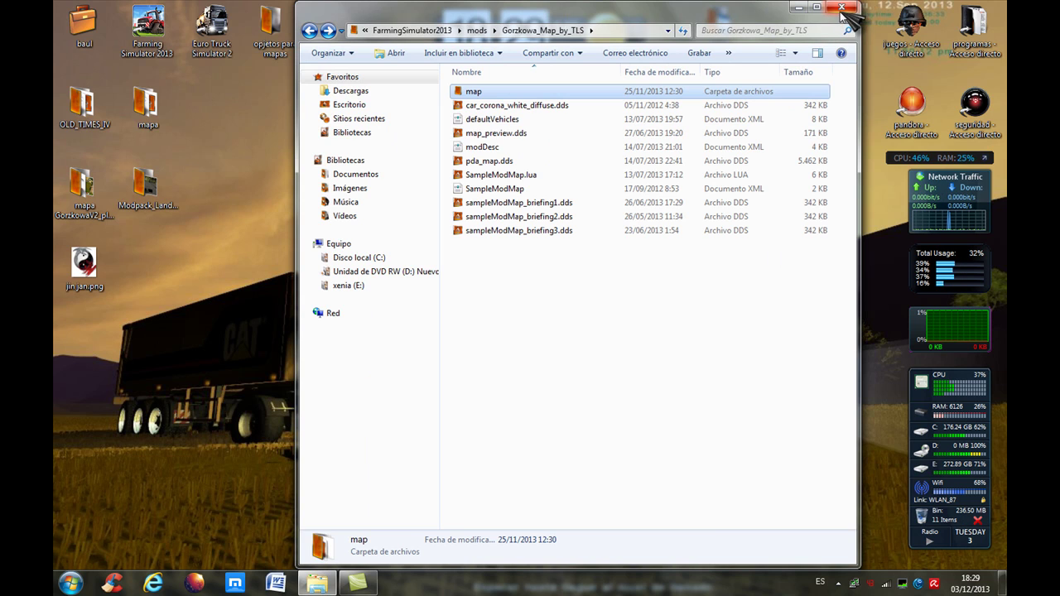
pyautogui.click(309, 32)
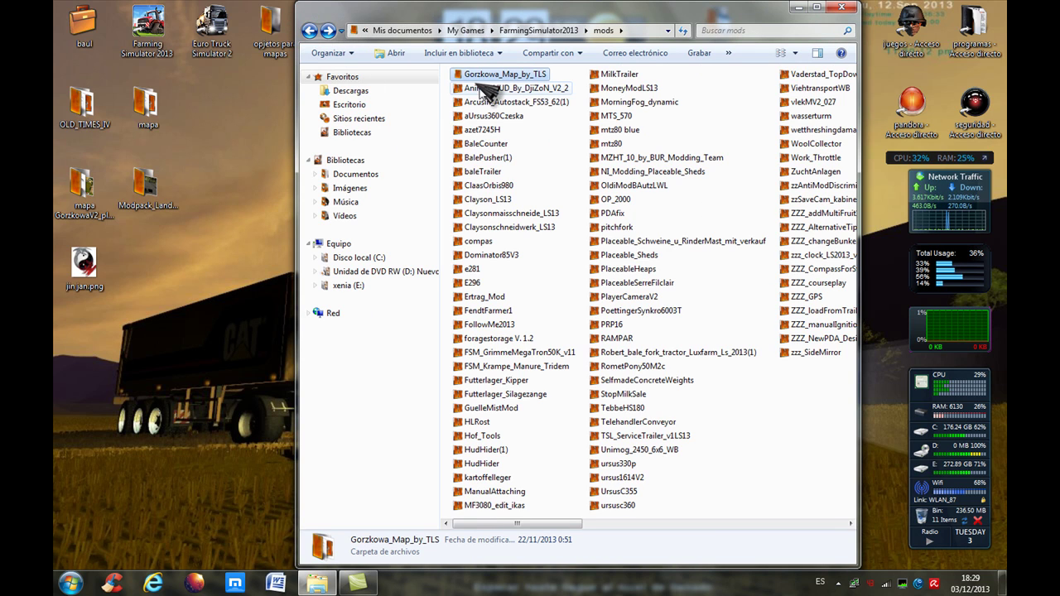
pyautogui.click(309, 33)
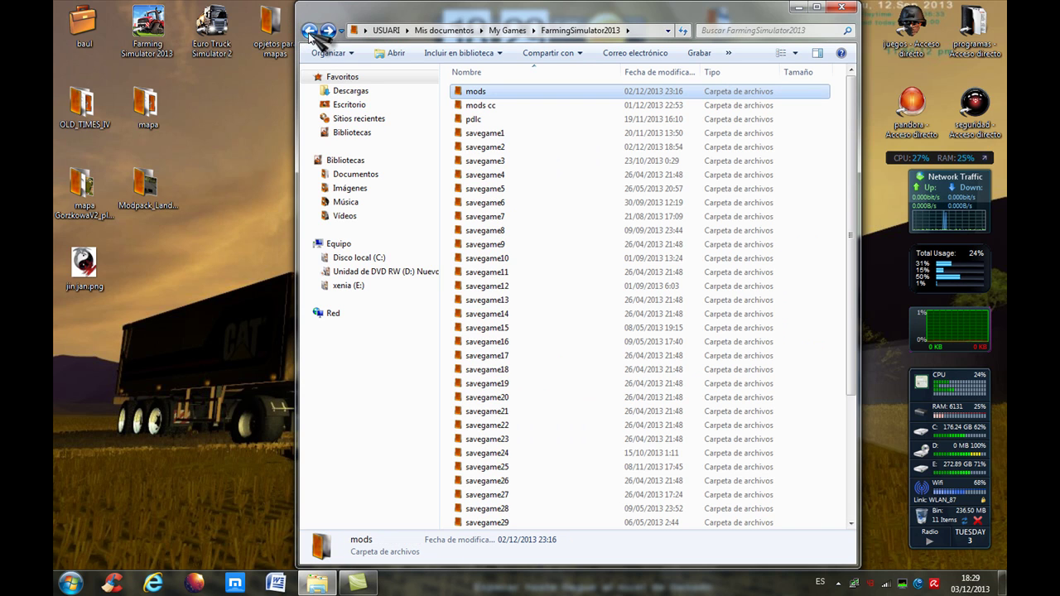
pyautogui.rightClick(482, 93)
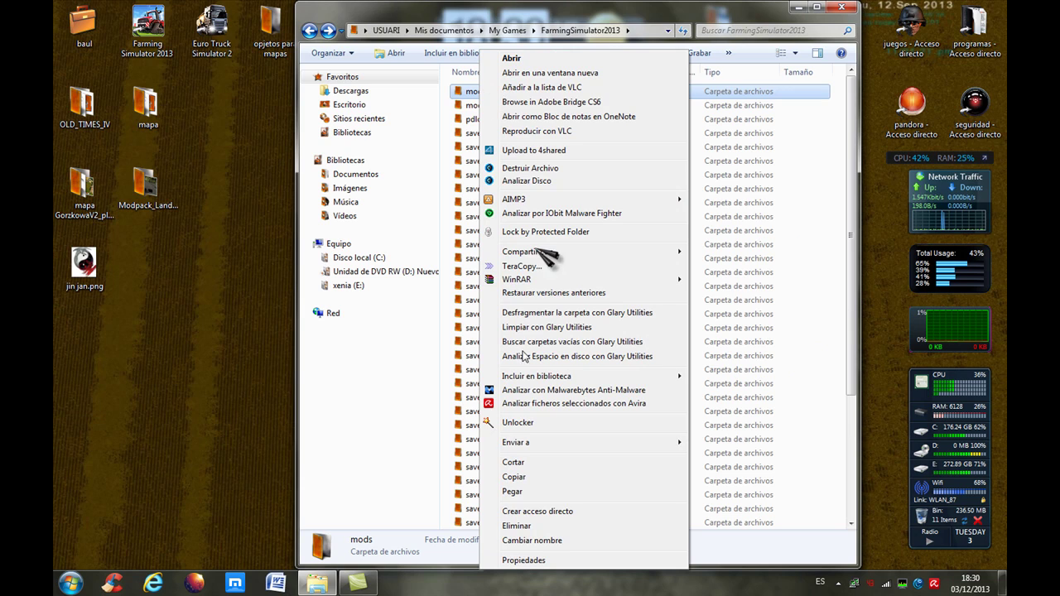
pyautogui.click(518, 540)
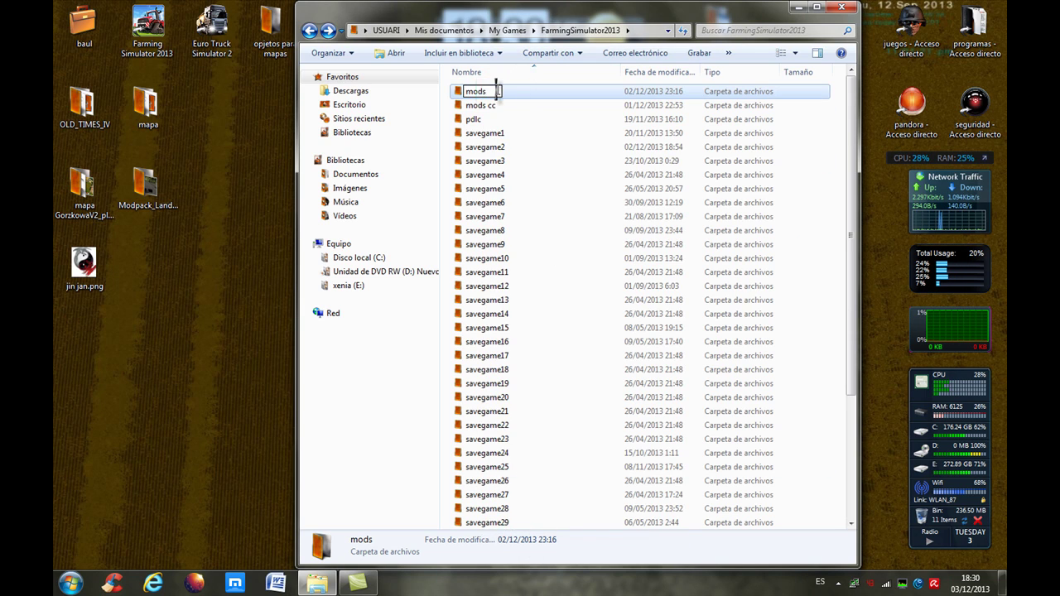
pyautogui.write('1')
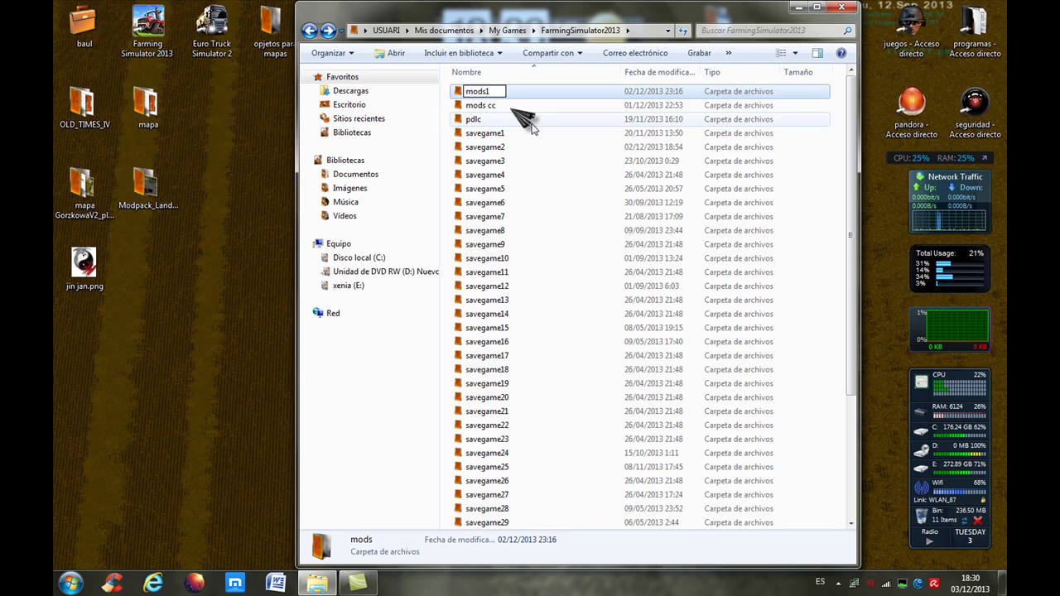
# Rename the mods cc folder in FarmingSimulator2013 as mods.
pyautogui.doubleClick(489, 106)
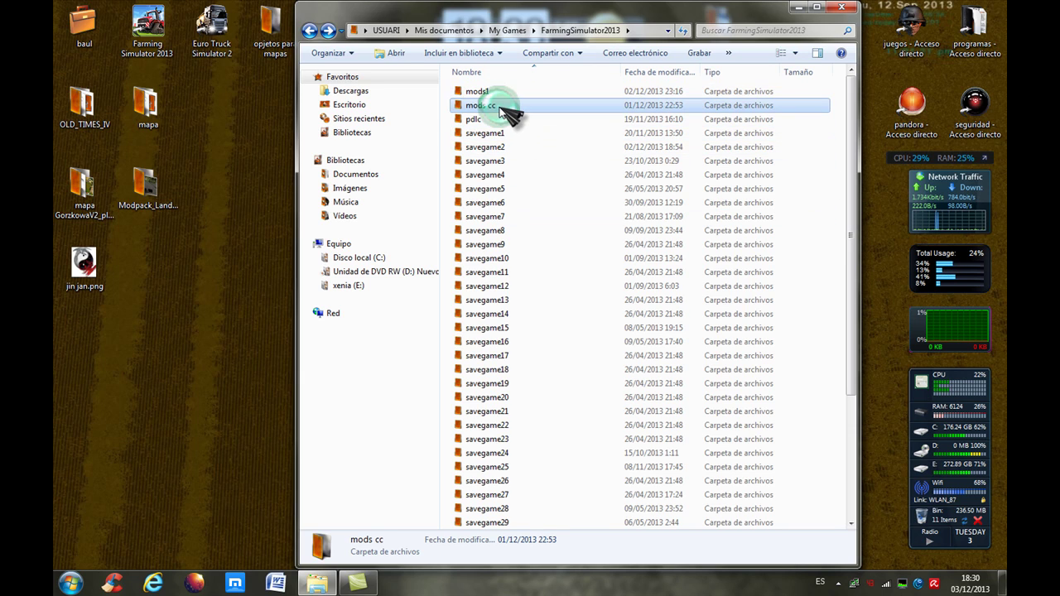
pyautogui.click(310, 30)
pyautogui.click(485, 106)
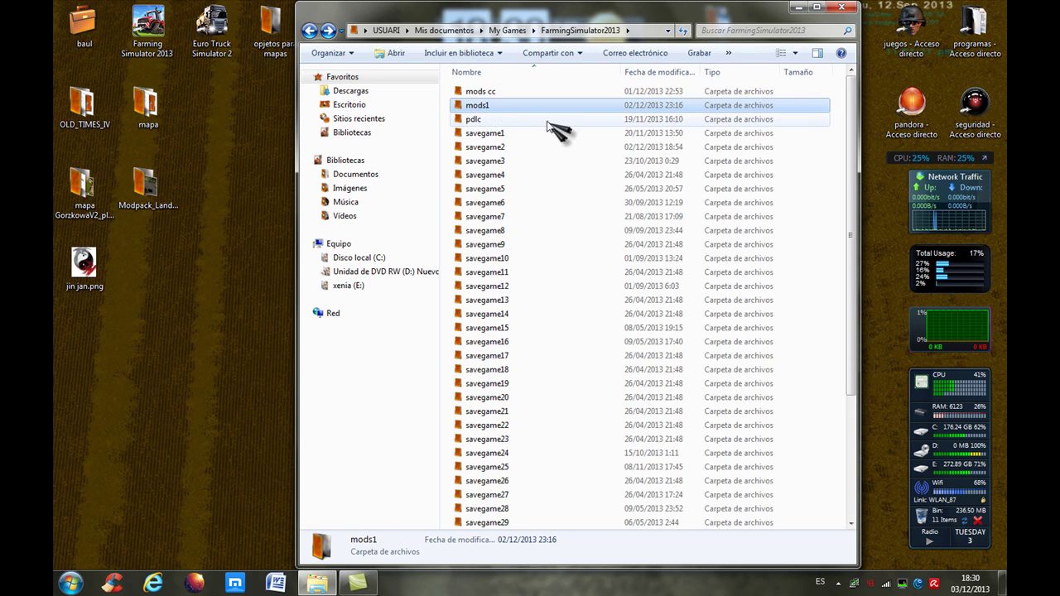
pyautogui.rightClick(491, 91)
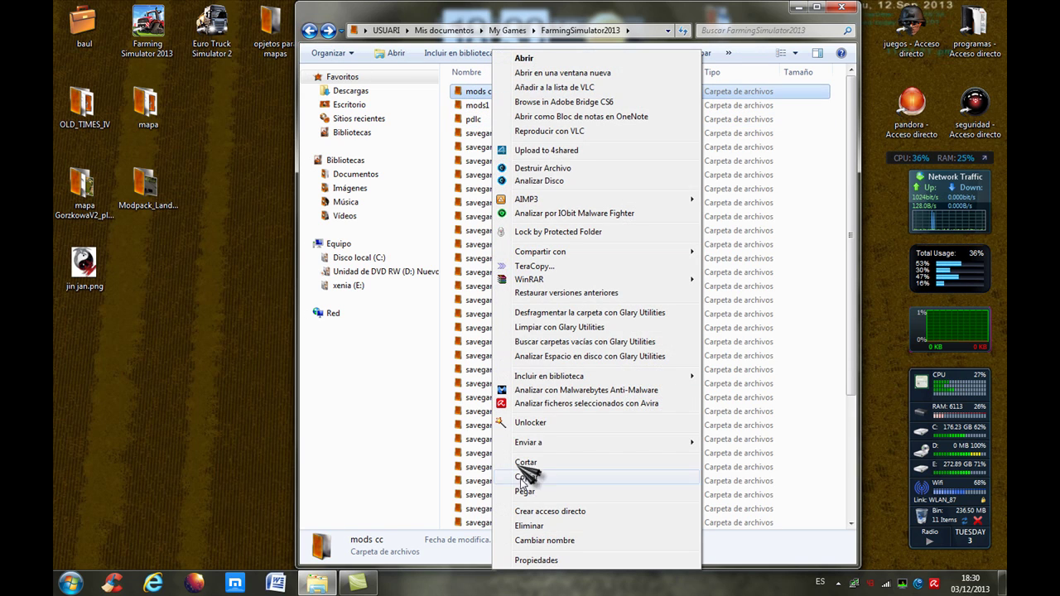
pyautogui.click(544, 540)
pyautogui.click(500, 94)
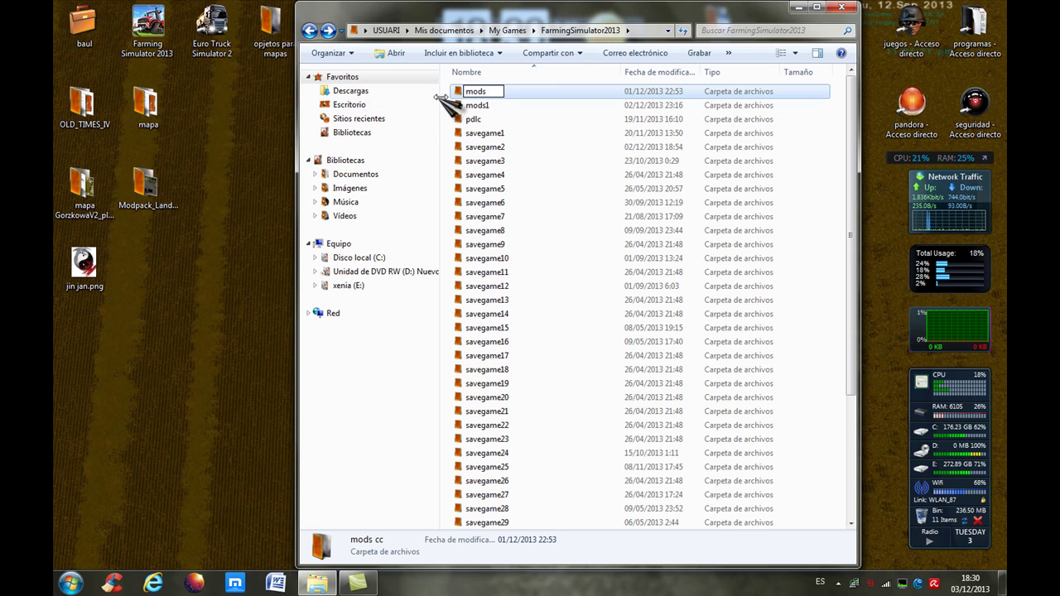
pyautogui.press('Return')
# Check the mapa folder and its map subfolder inside mods, and return to the FarmingSimulator2013 folder.
pyautogui.doubleClick(474, 93)
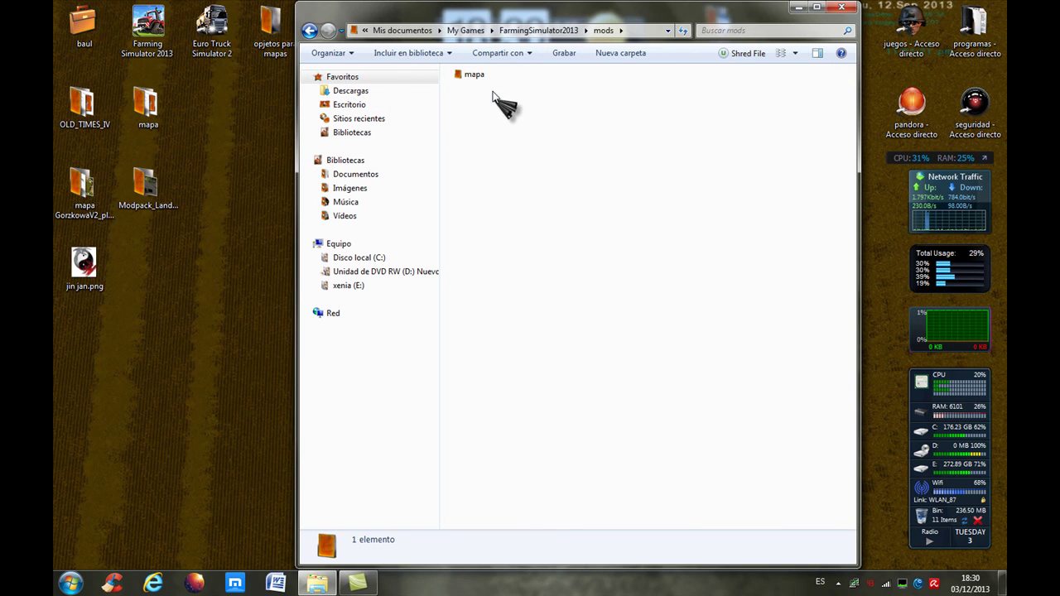
pyautogui.doubleClick(473, 73)
pyautogui.doubleClick(478, 88)
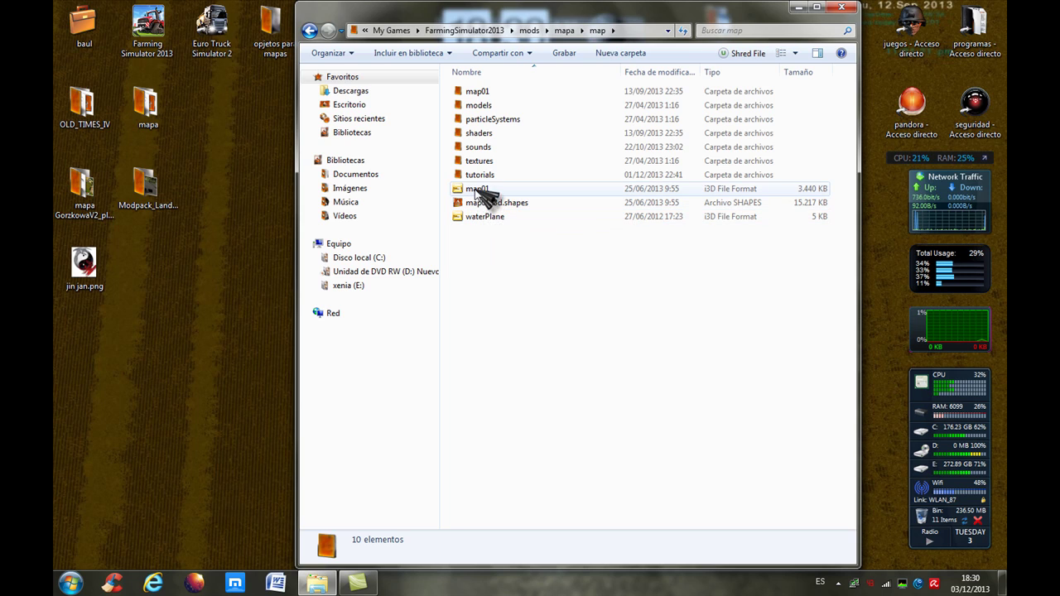
pyautogui.click(311, 31)
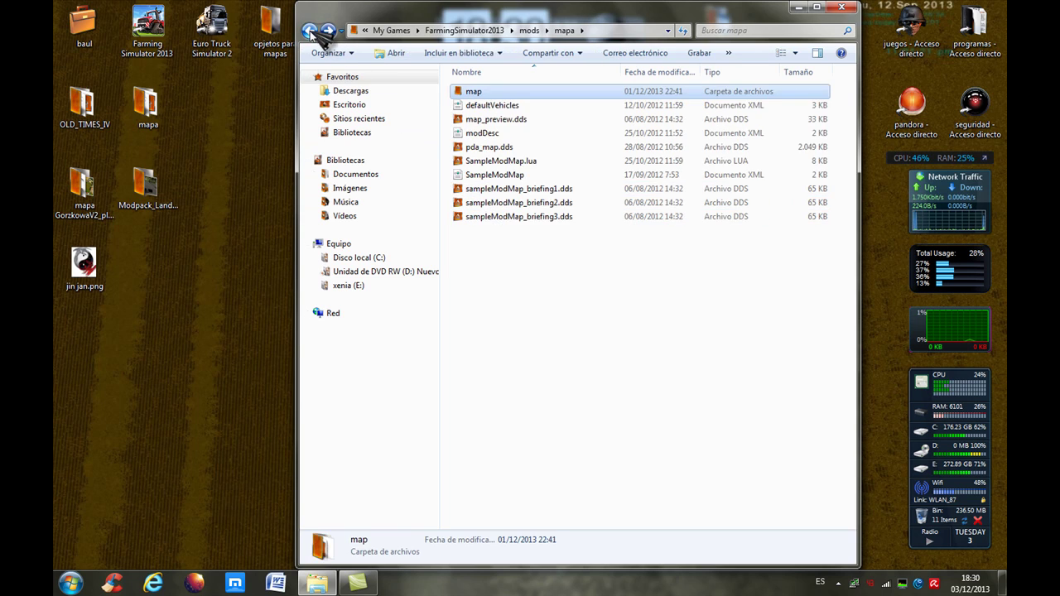
pyautogui.click(312, 32)
pyautogui.click(312, 32)
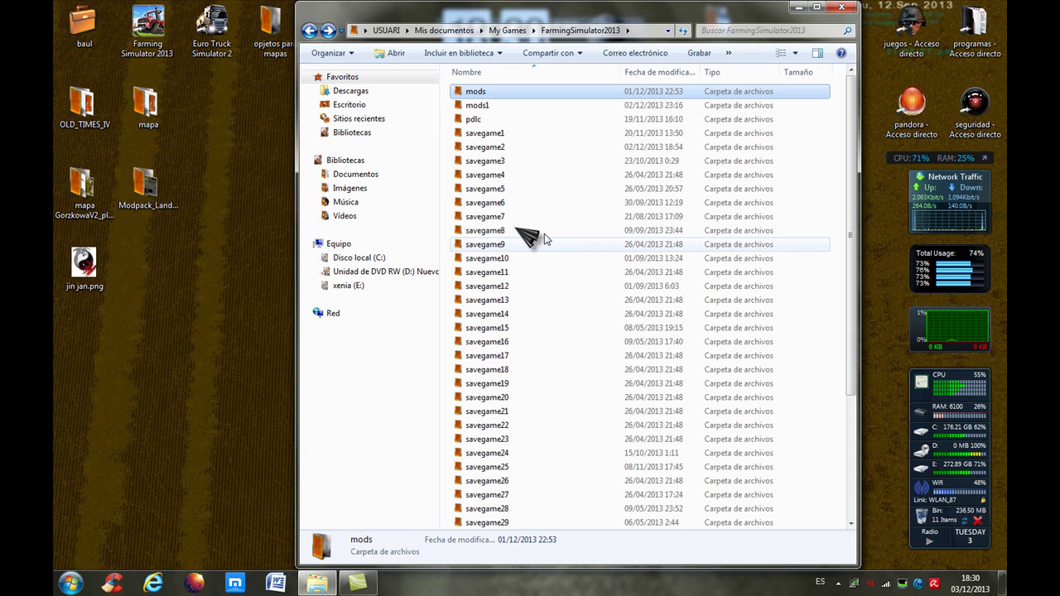
# Open the map01 i3D file from the map subfolder of mods\mapa in GIANTS Editor.
pyautogui.doubleClick(485, 94)
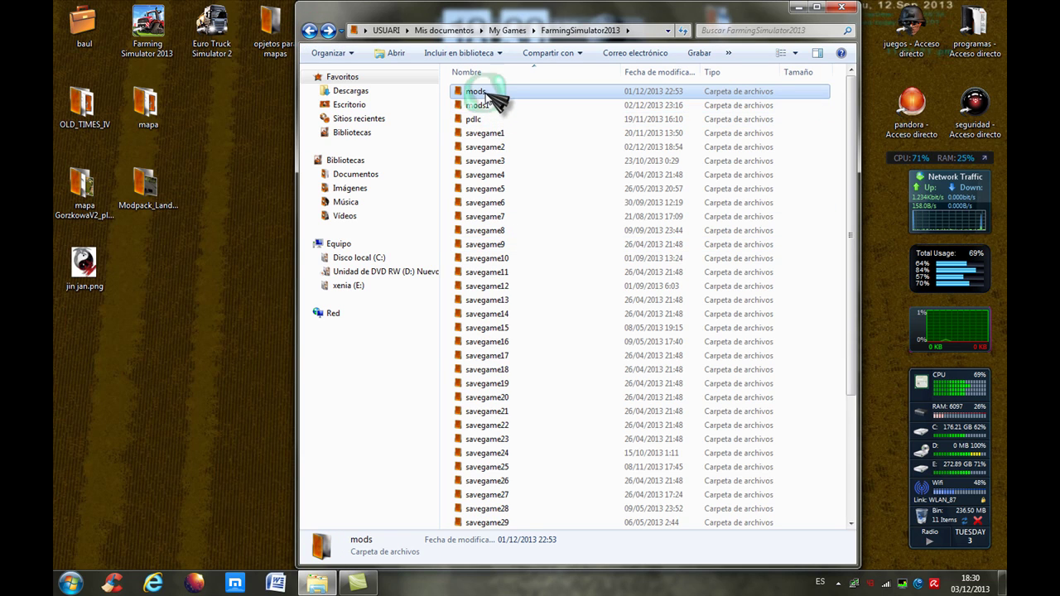
pyautogui.doubleClick(479, 76)
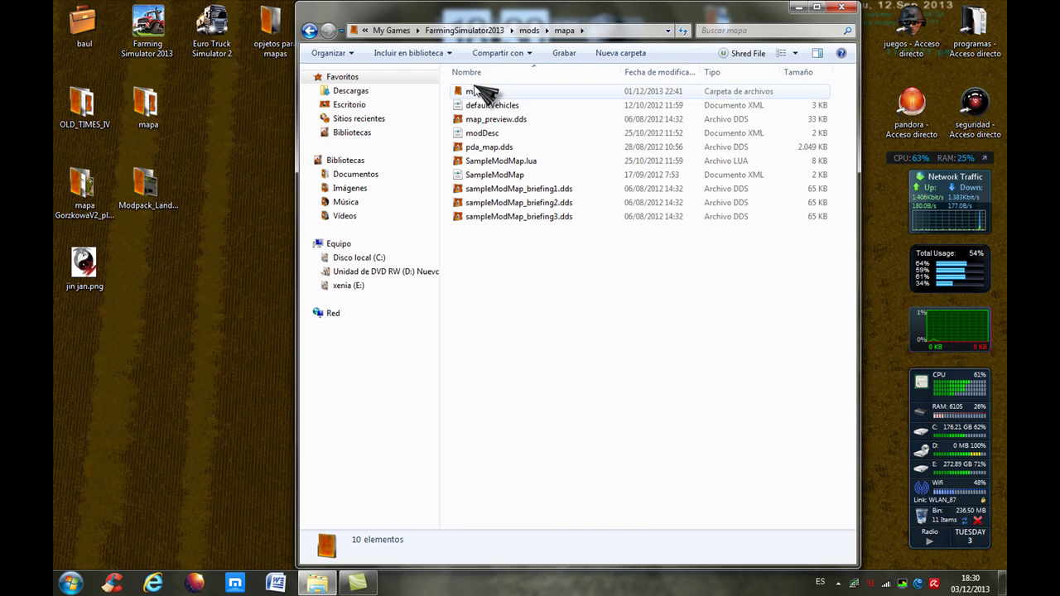
pyautogui.doubleClick(477, 92)
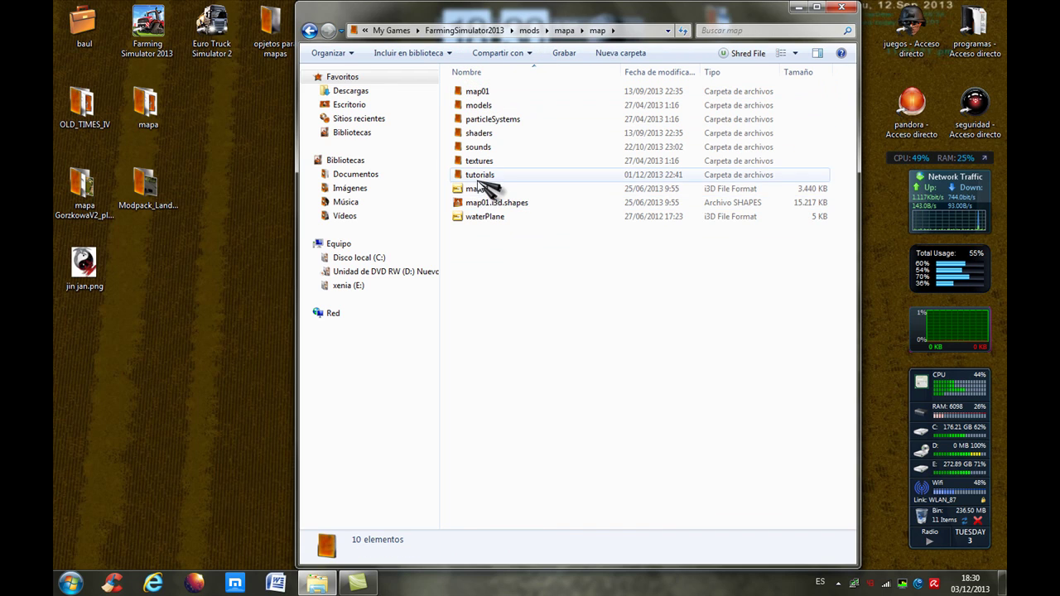
pyautogui.click(479, 190)
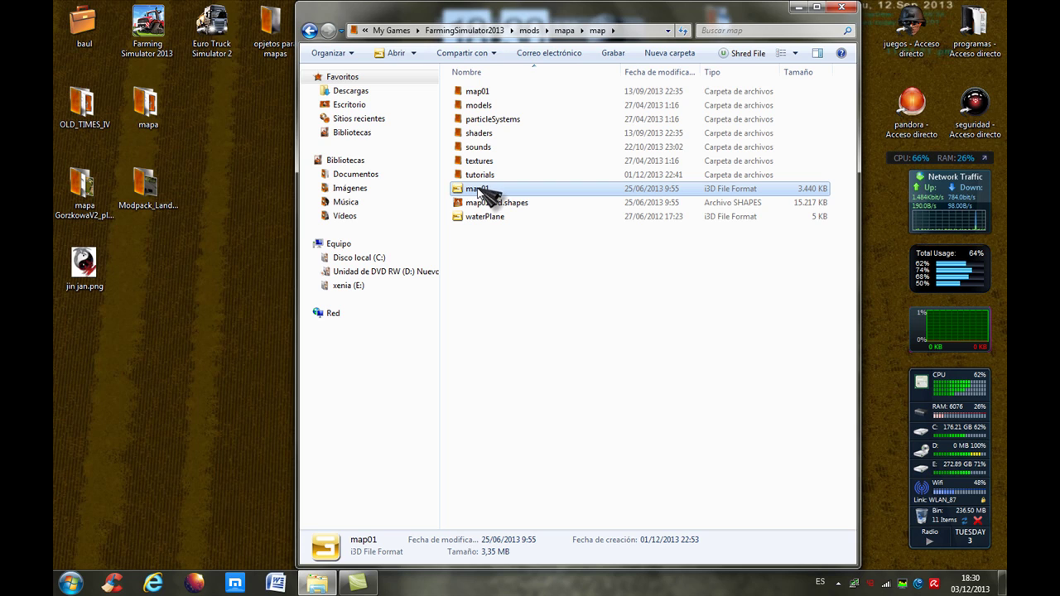
pyautogui.doubleClick(478, 190)
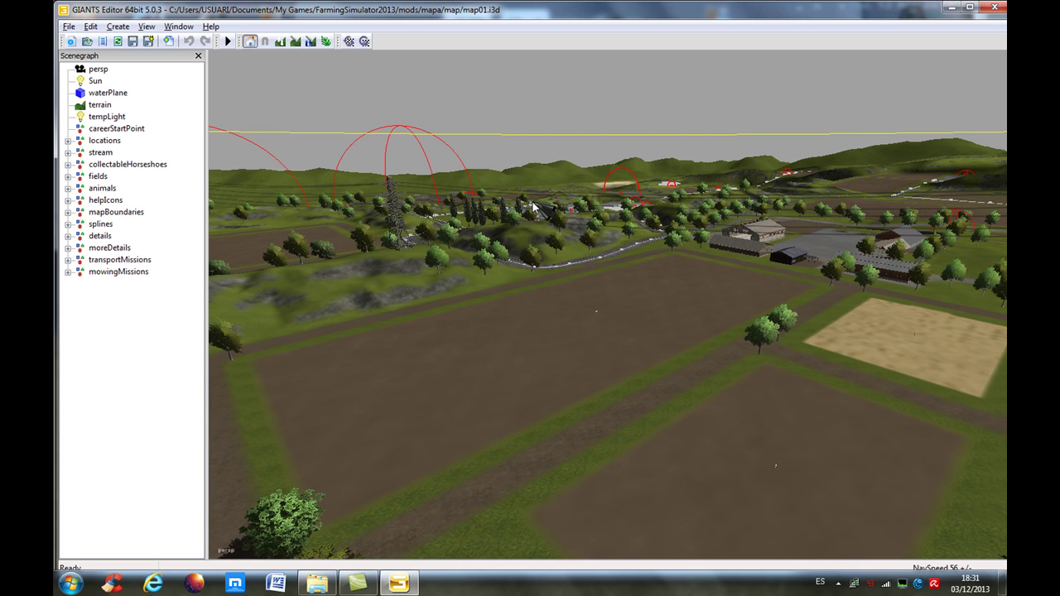
# Examine the map's farmyard from above and up close, focusing on the four green silos and the grated unloading pit beside them.
pyautogui.moveTo(479, 192); pyautogui.dragTo(581, 333, button='right')
pyautogui.scroll(-3, 649, 372)
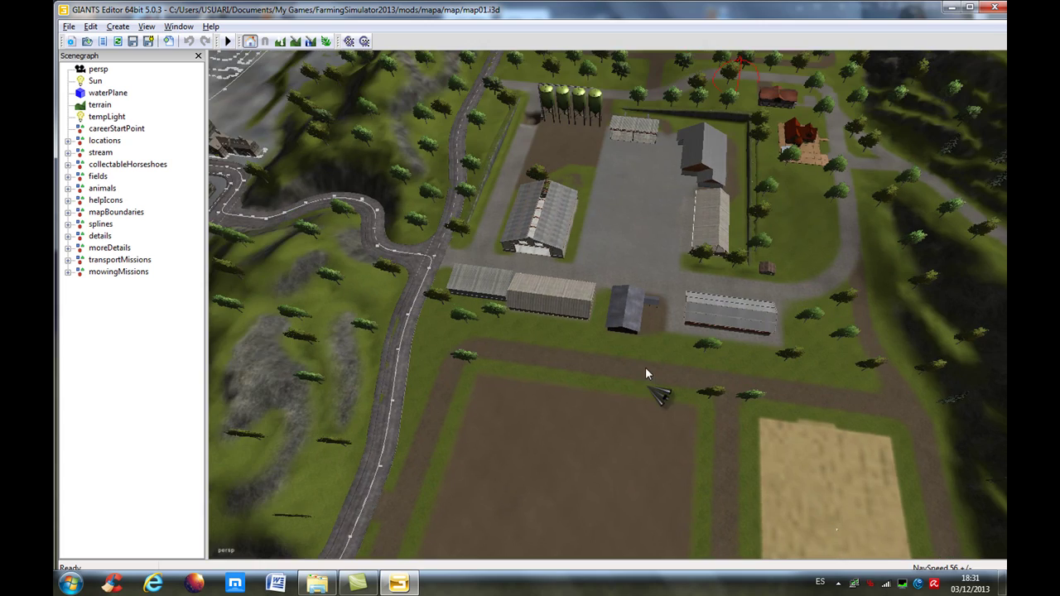
pyautogui.scroll(-4, 537, 358)
pyautogui.scroll(-3, 537, 358)
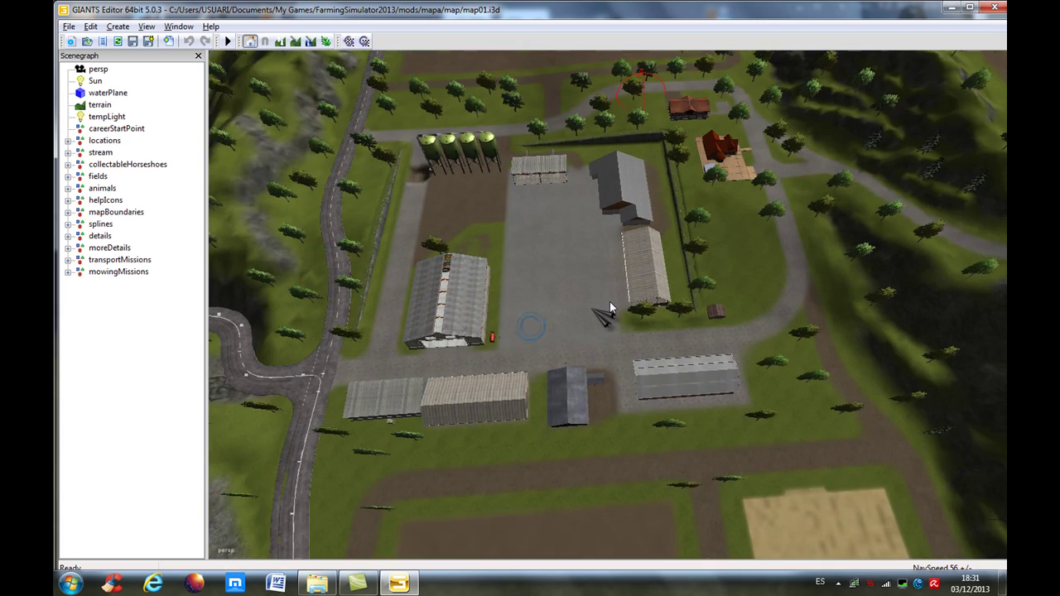
pyautogui.moveTo(568, 339); pyautogui.dragTo(599, 311, button='right')
pyautogui.scroll(-3, 568, 333)
pyautogui.scroll(8, 599, 311)
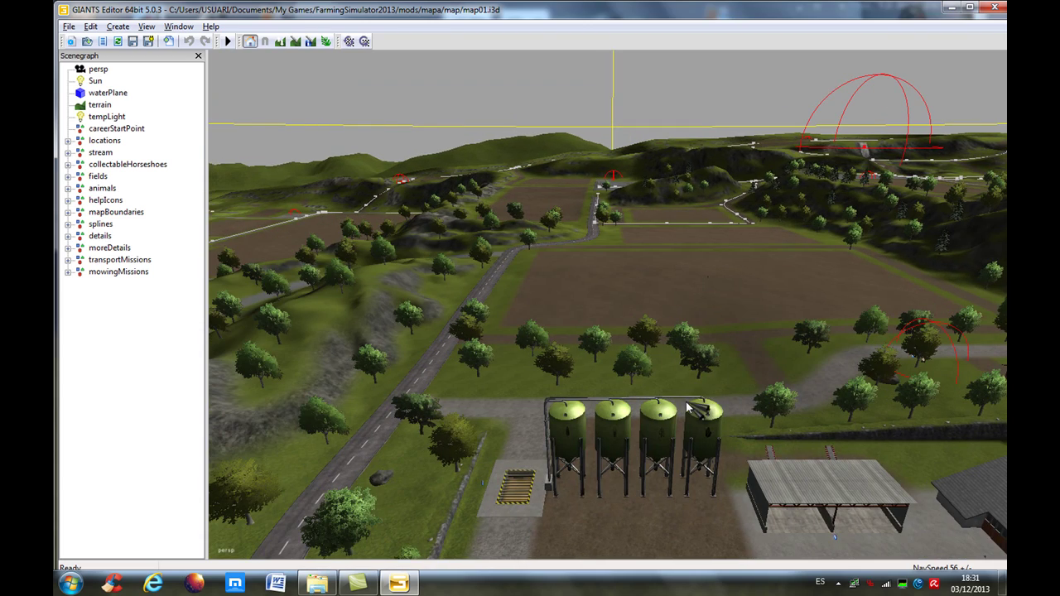
pyautogui.moveTo(663, 337); pyautogui.dragTo(677, 428, button='right')
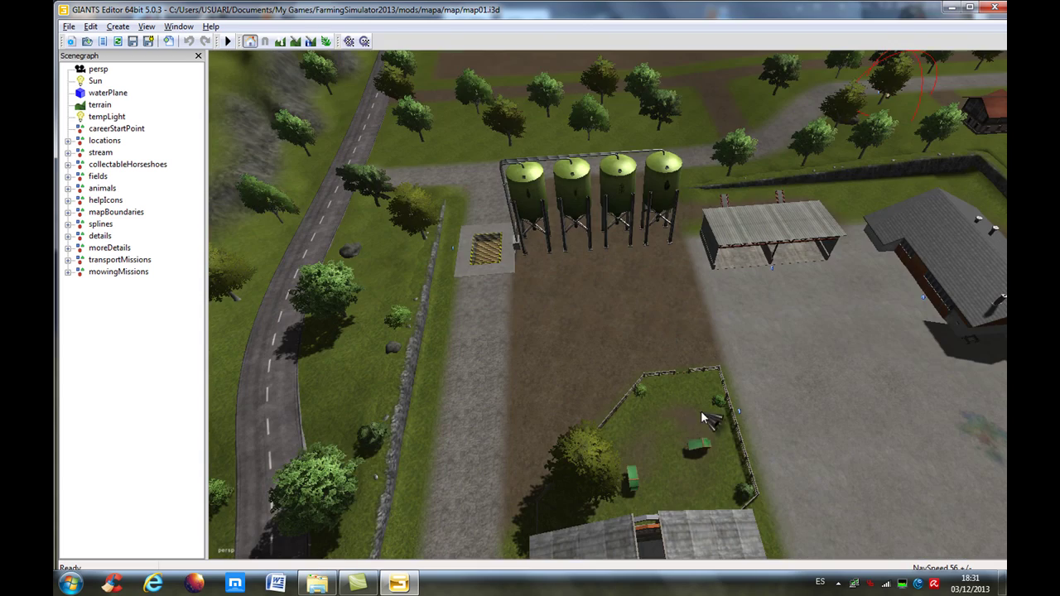
pyautogui.moveTo(640, 348); pyautogui.dragTo(699, 403, button='right')
pyautogui.scroll(3, 610, 350)
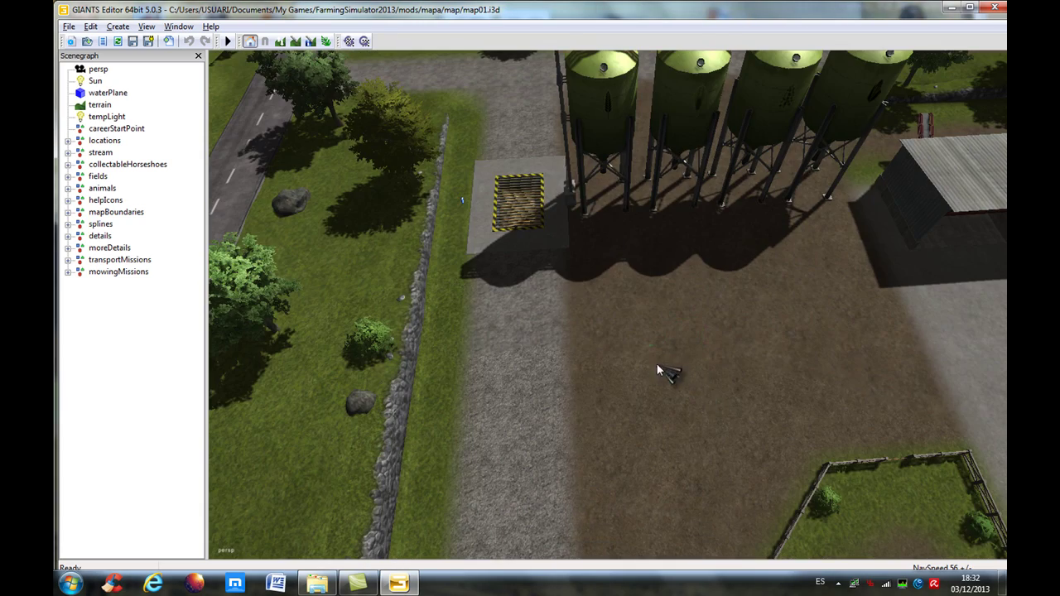
pyautogui.moveTo(657, 371); pyautogui.dragTo(682, 290, button='right')
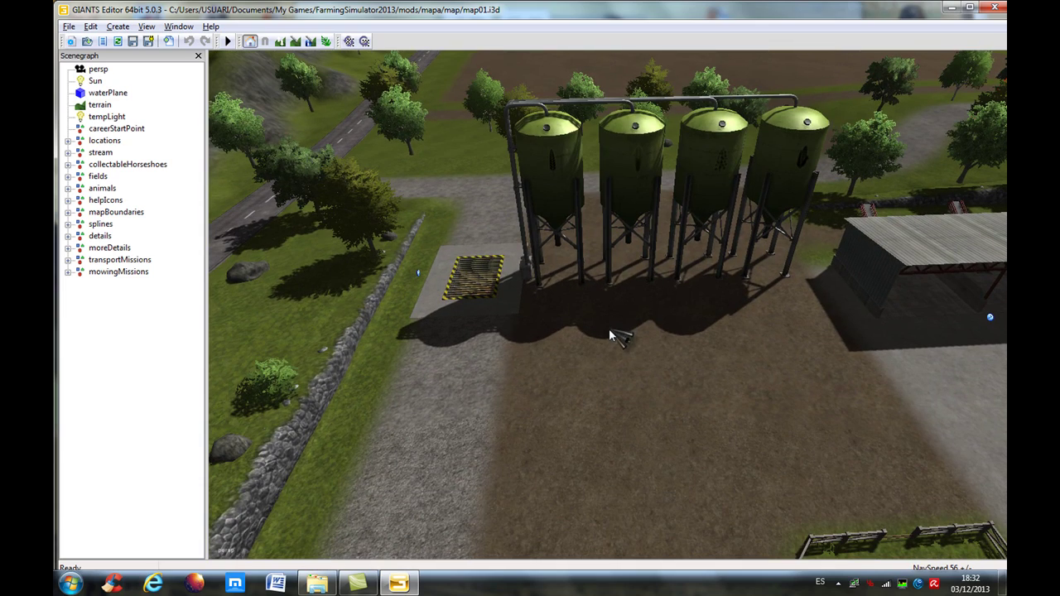
pyautogui.moveTo(630, 370); pyautogui.dragTo(604, 315, button='right')
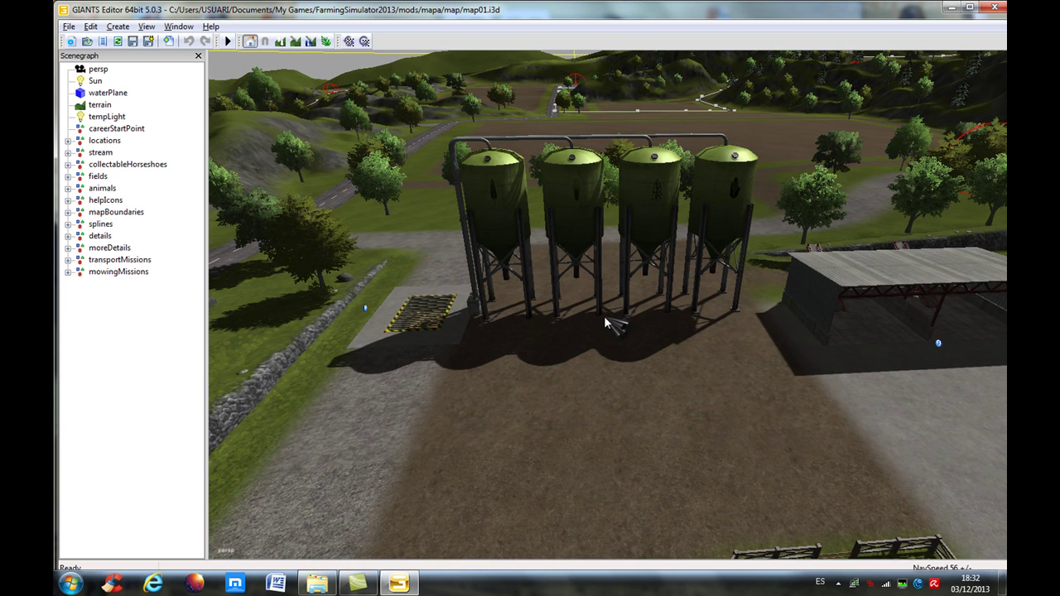